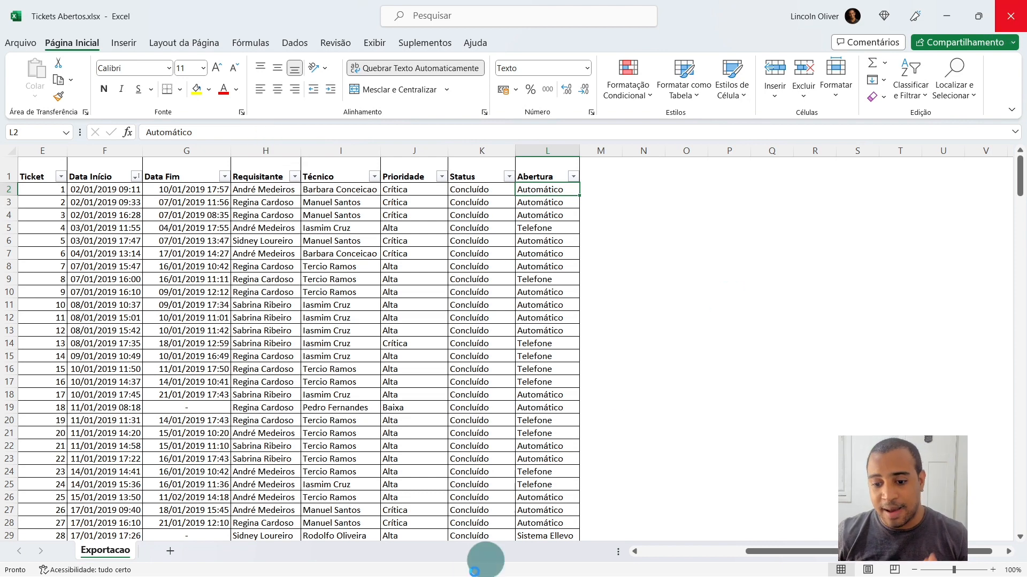
- Close the Tickets Abertos workbook, switch to Power BI Desktop and load the Exportacao sheet of Chamados Abertos.xlsx into Power Query for transformation
{"action": "left_click", "coordinate": [1010, 16]}
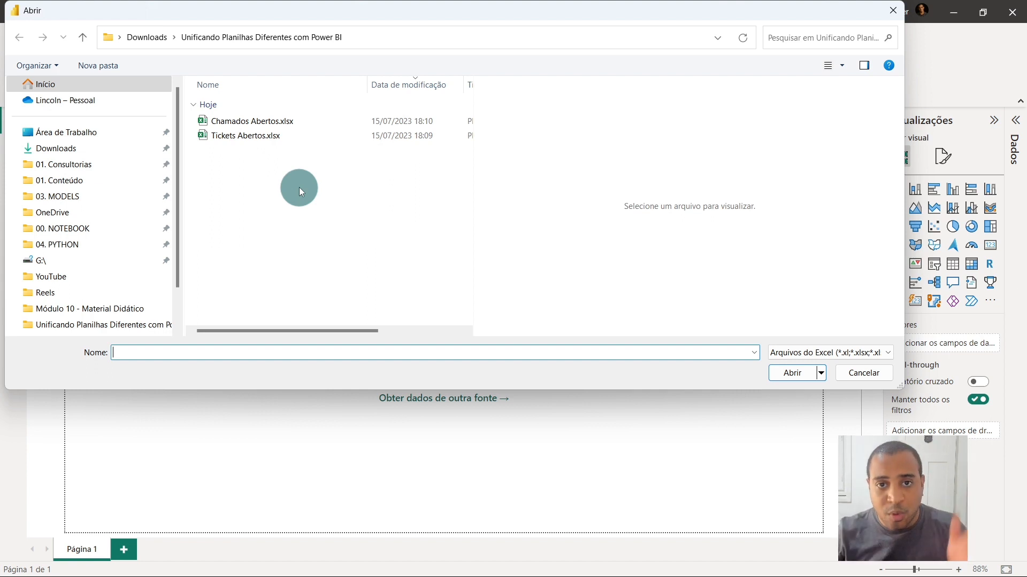
{"action": "left_click", "coordinate": [309, 120]}
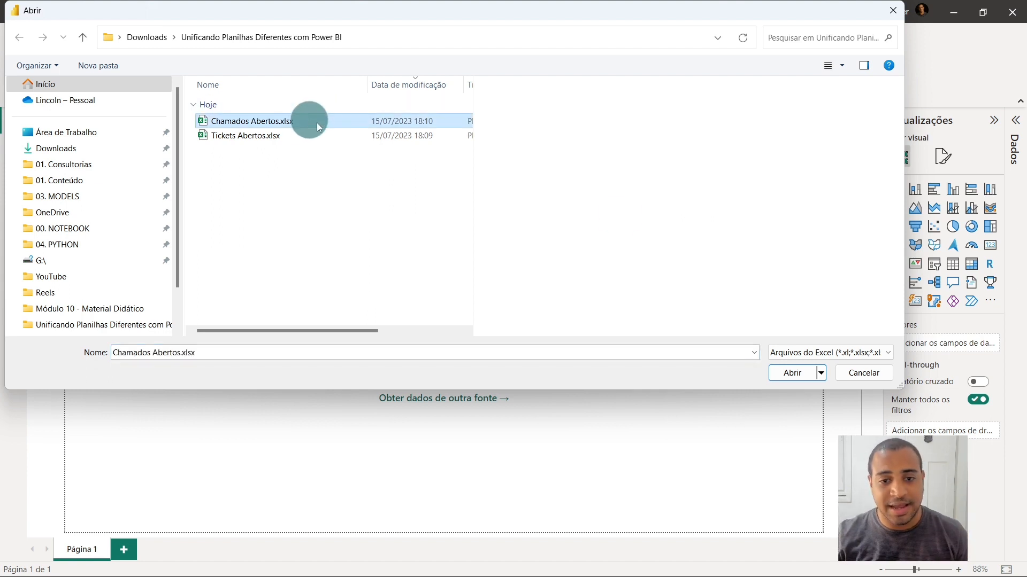
{"action": "left_click", "coordinate": [787, 377]}
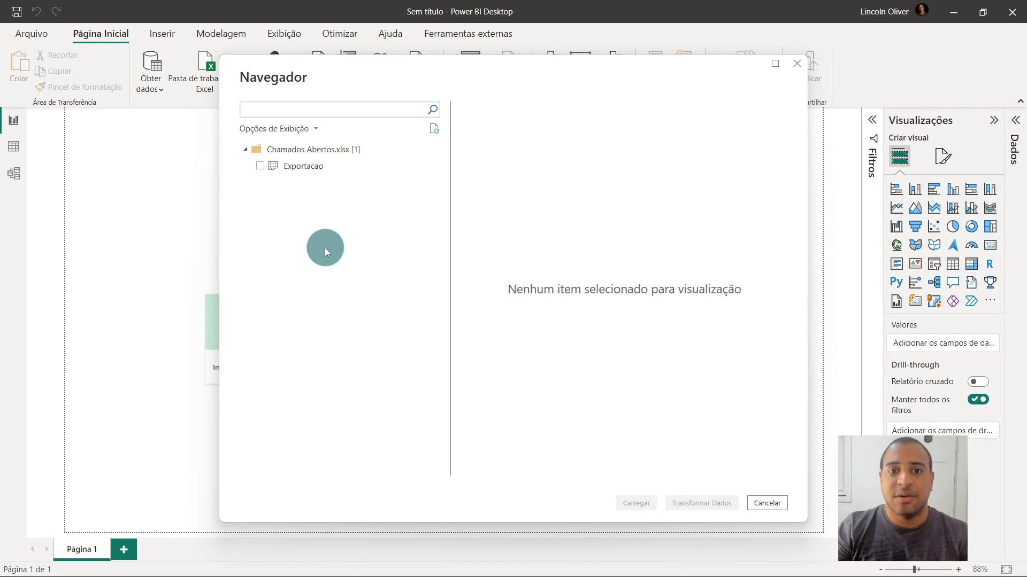
{"action": "left_click", "coordinate": [260, 166]}
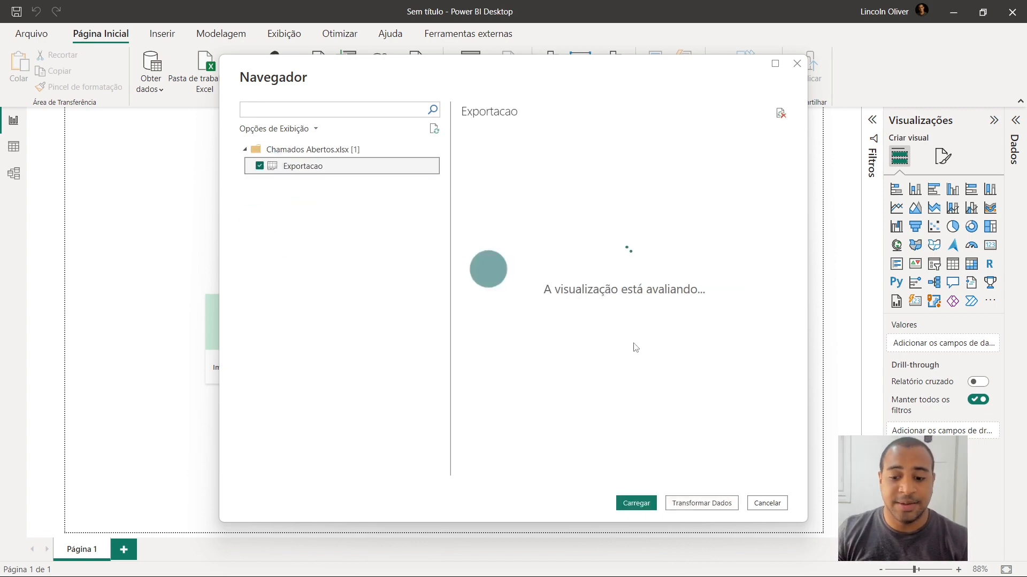
{"action": "left_click", "coordinate": [726, 504]}
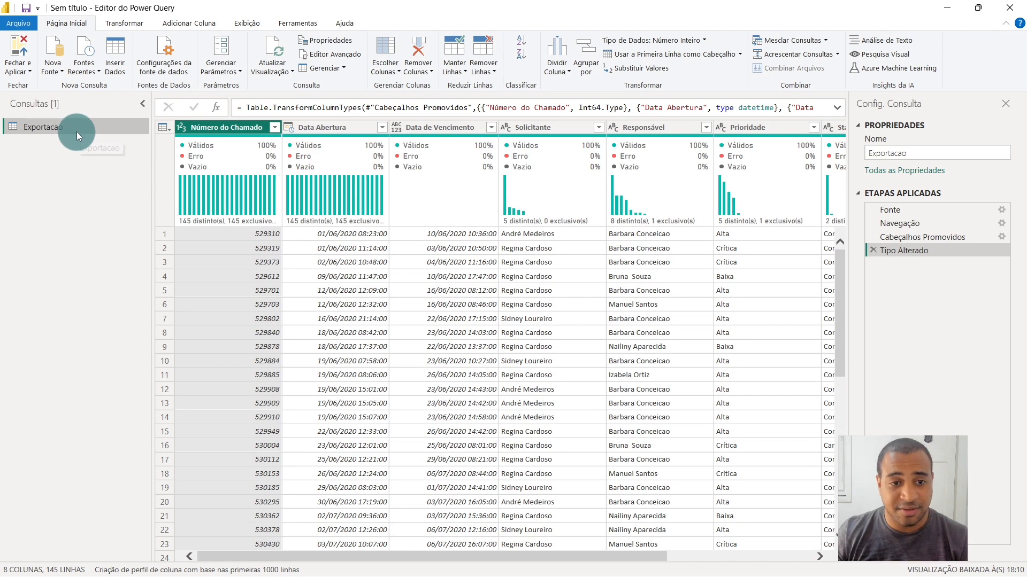
- Rename the imported Exportacao query as Tickets
{"action": "double_click", "coordinate": [72, 131]}
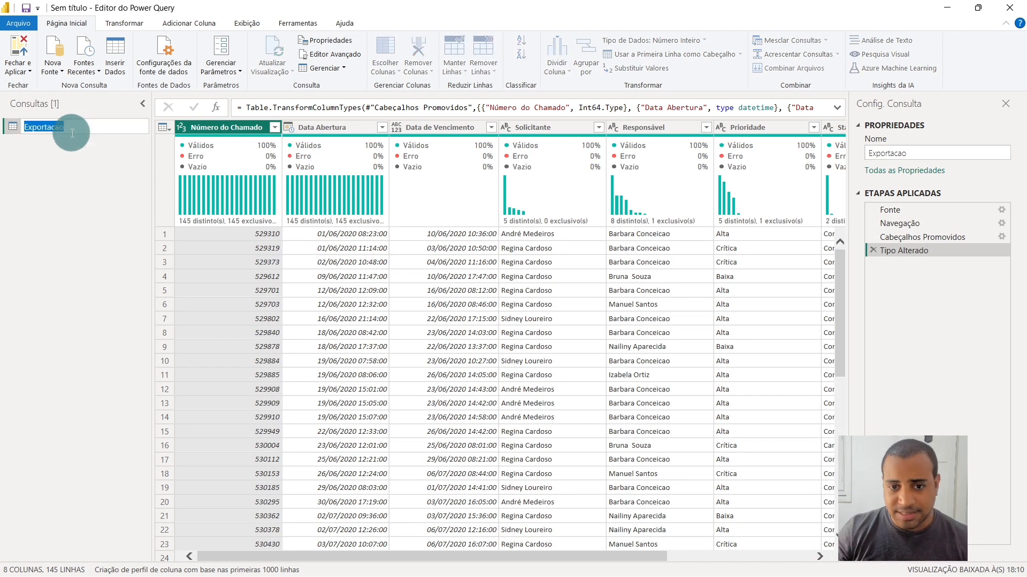
{"action": "type", "text": "Tickets"}
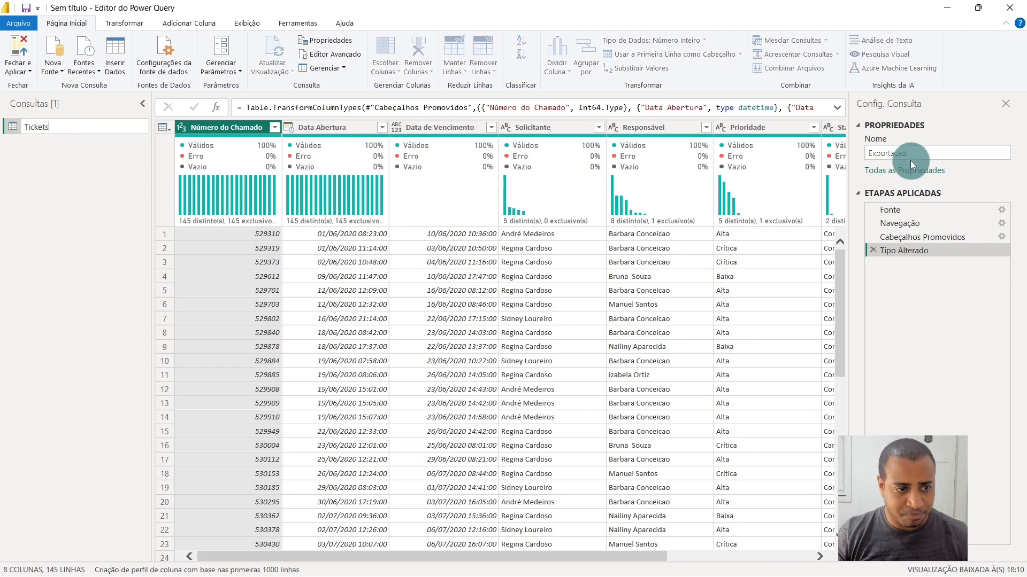
{"action": "key", "text": "Return"}
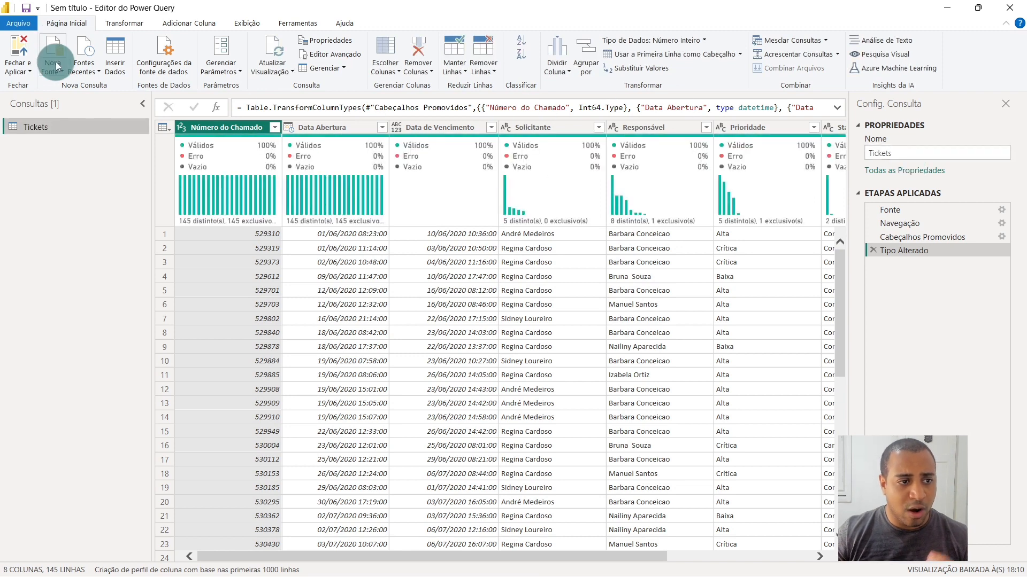
- Add the Exportacao sheet of Tickets Abertos.xlsx as a new Excel source query
{"action": "left_click", "coordinate": [53, 69]}
{"action": "left_click", "coordinate": [78, 104]}
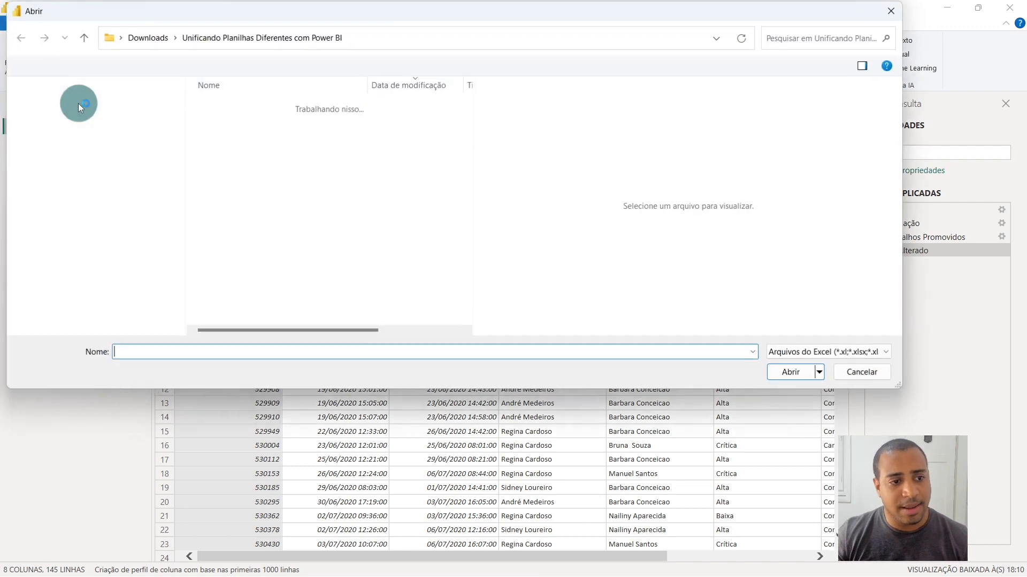
{"action": "left_click", "coordinate": [245, 136]}
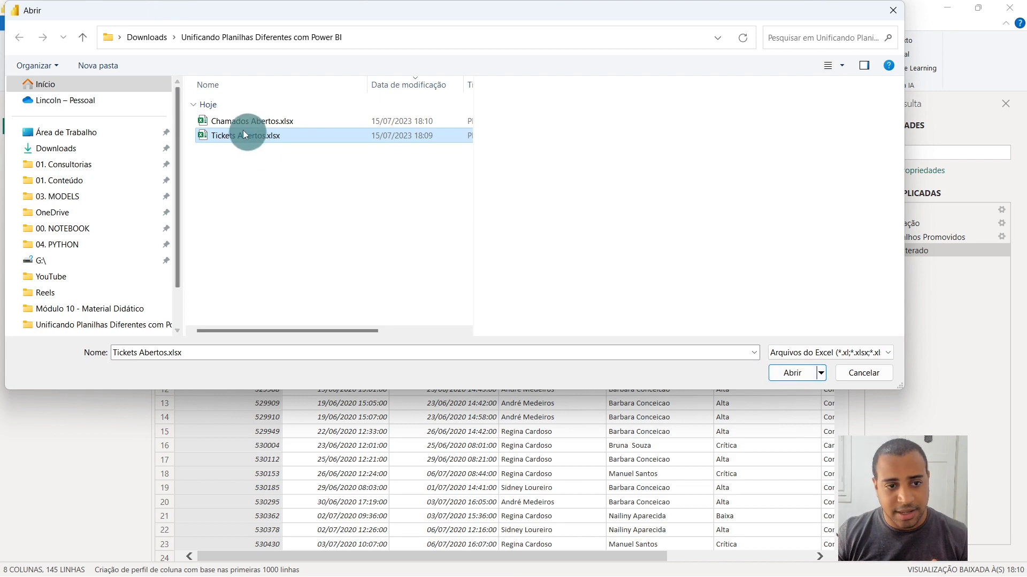
{"action": "left_click", "coordinate": [792, 373]}
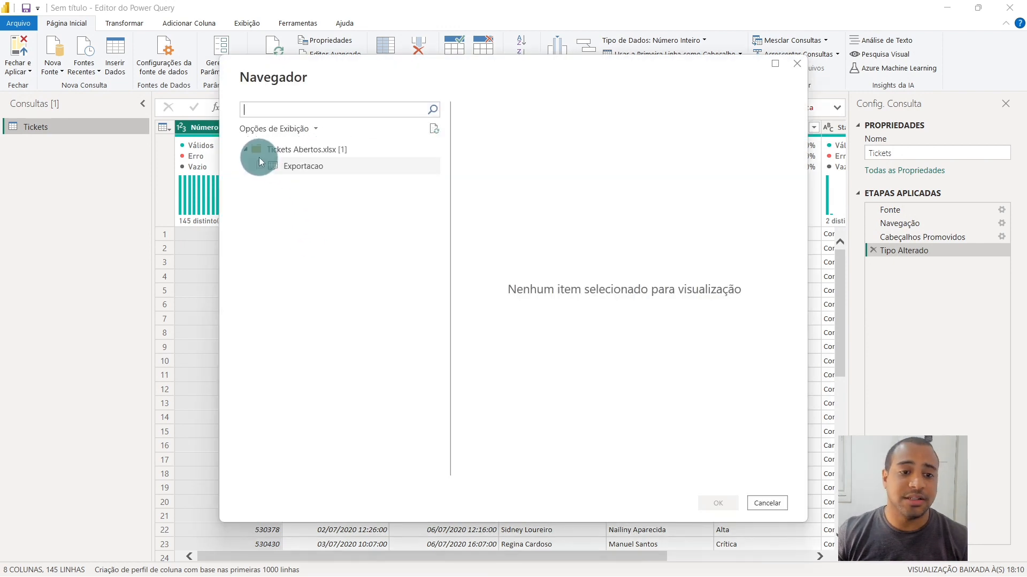
{"action": "left_click", "coordinate": [259, 166]}
{"action": "left_click", "coordinate": [717, 503]}
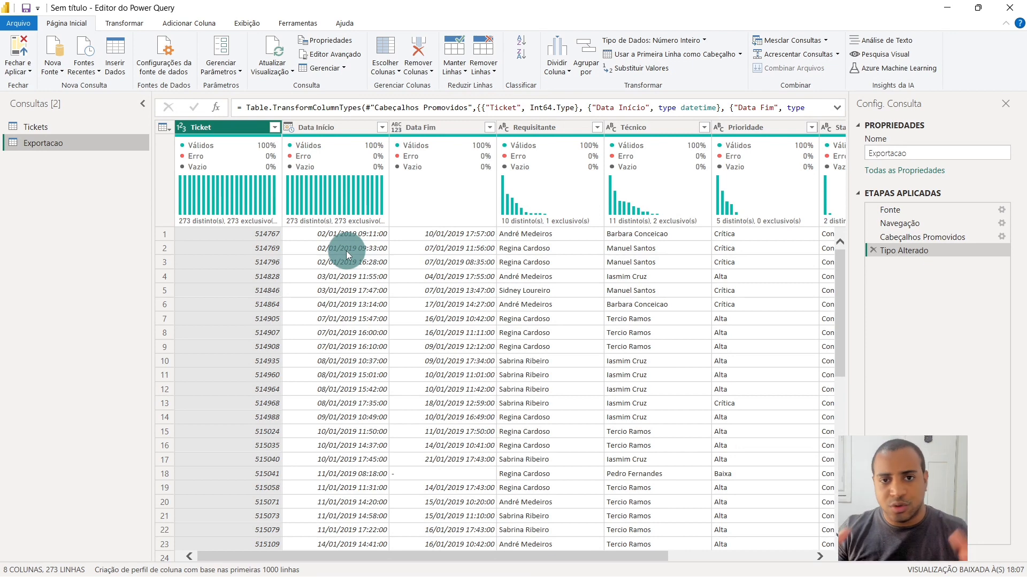
- Rename the first query, which comes from Chamados Abertos.xlsx, as Chamados
{"action": "double_click", "coordinate": [59, 142]}
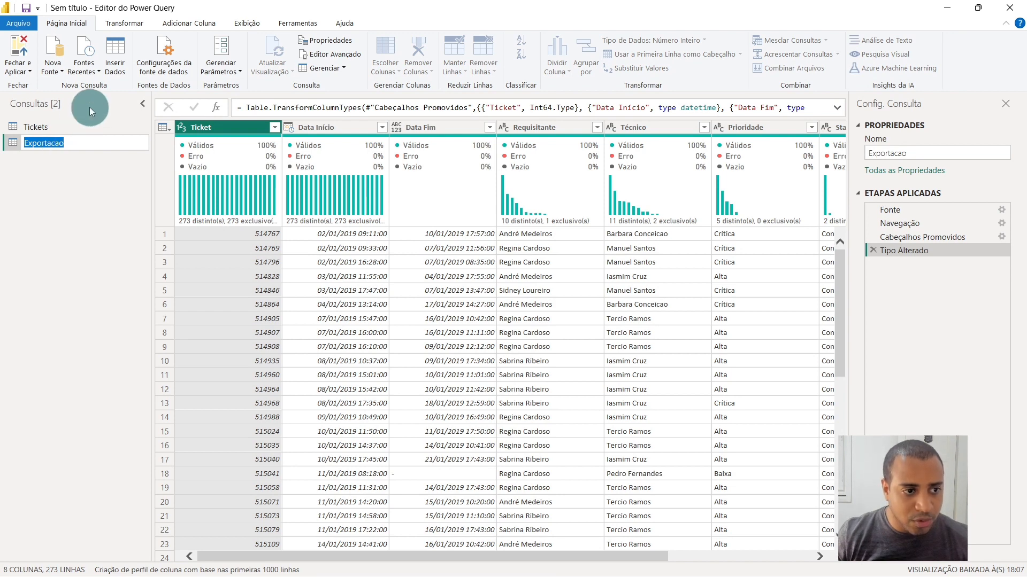
{"action": "double_click", "coordinate": [79, 124]}
{"action": "type", "text": "Chamados"}
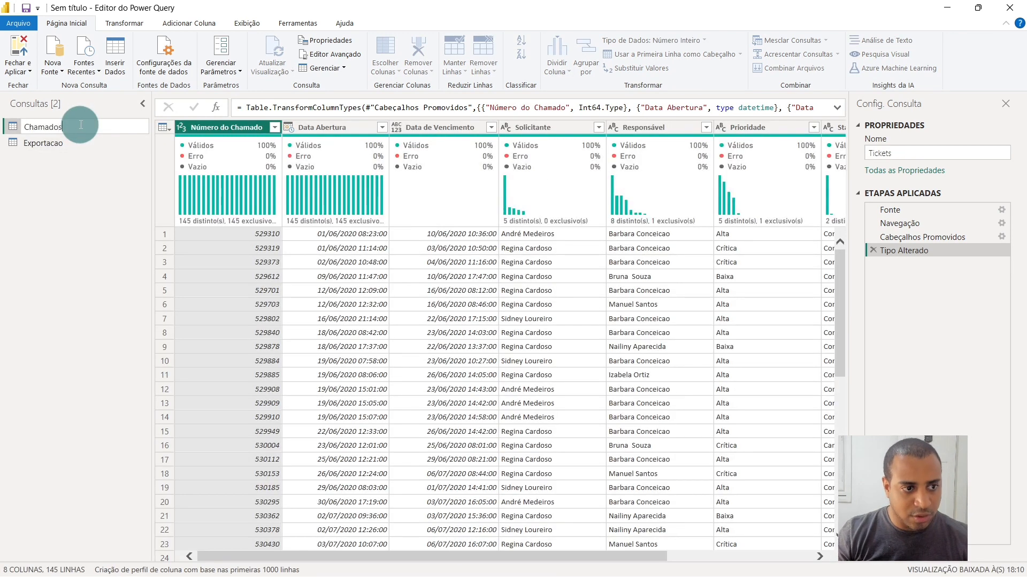
{"action": "key", "text": "Return"}
- Rename the Exportacao query, which comes from Tickets Abertos.xlsx, as Tickets
{"action": "left_click", "coordinate": [79, 143]}
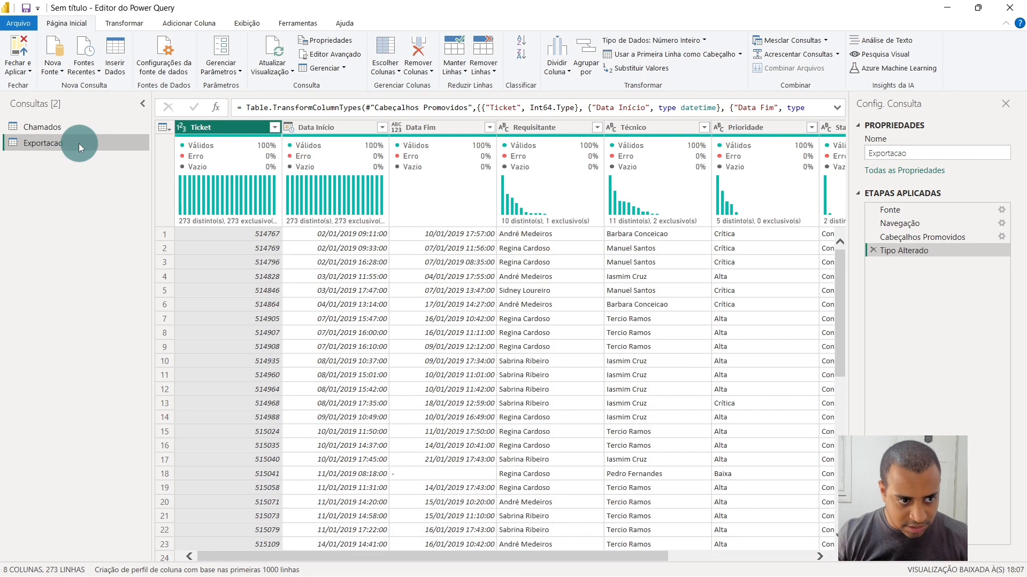
{"action": "double_click", "coordinate": [78, 144]}
{"action": "type", "text": "Tickets"}
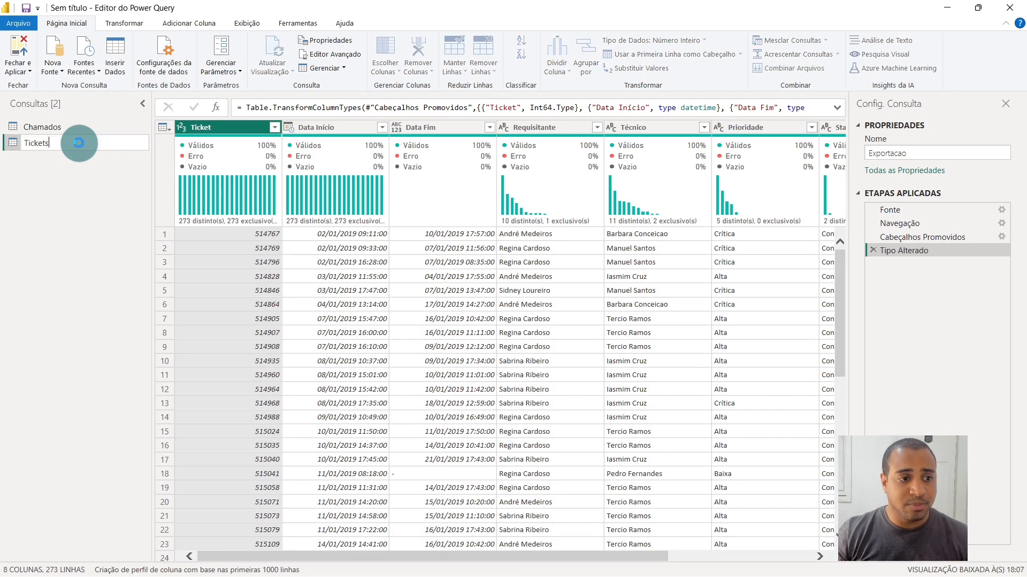
{"action": "key", "text": "Return"}
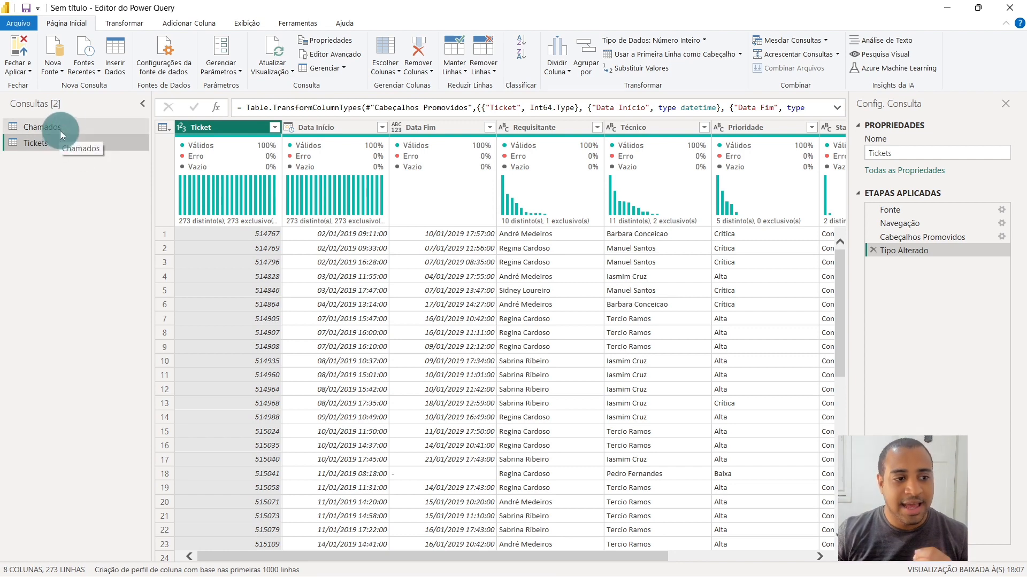
- Examine the columns of the Chamados query, from Número do Chamado through the dates, Solicitante and Prioridade to Origem
{"action": "left_click", "coordinate": [62, 130]}
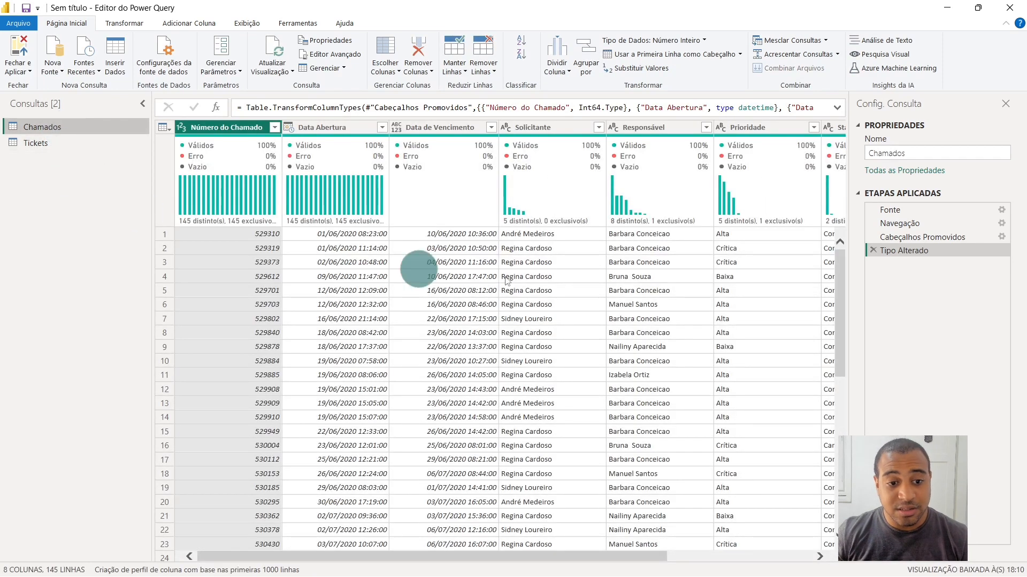
{"action": "left_click", "coordinate": [526, 277]}
{"action": "left_click", "coordinate": [257, 277]}
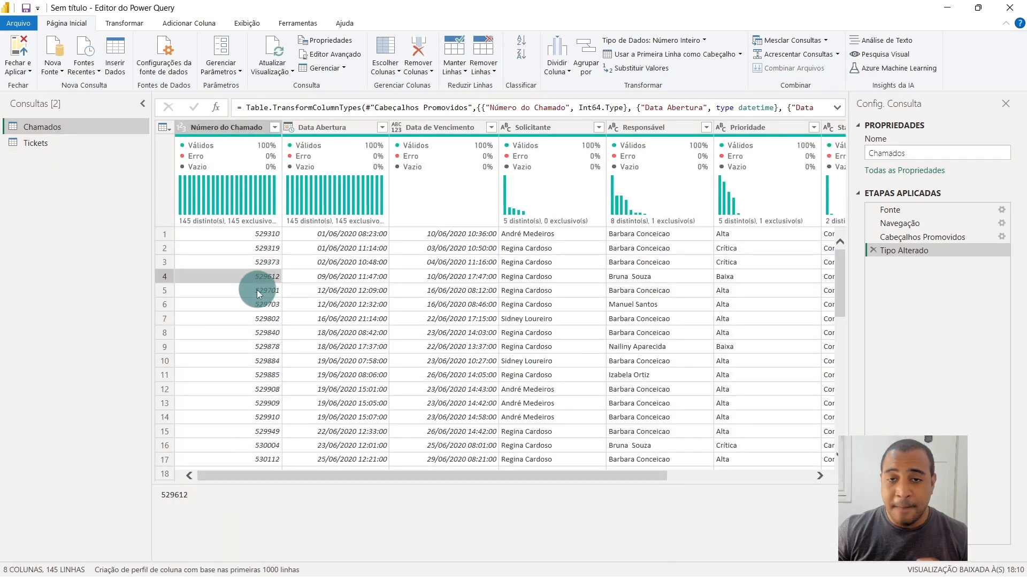
{"action": "left_click", "coordinate": [437, 276]}
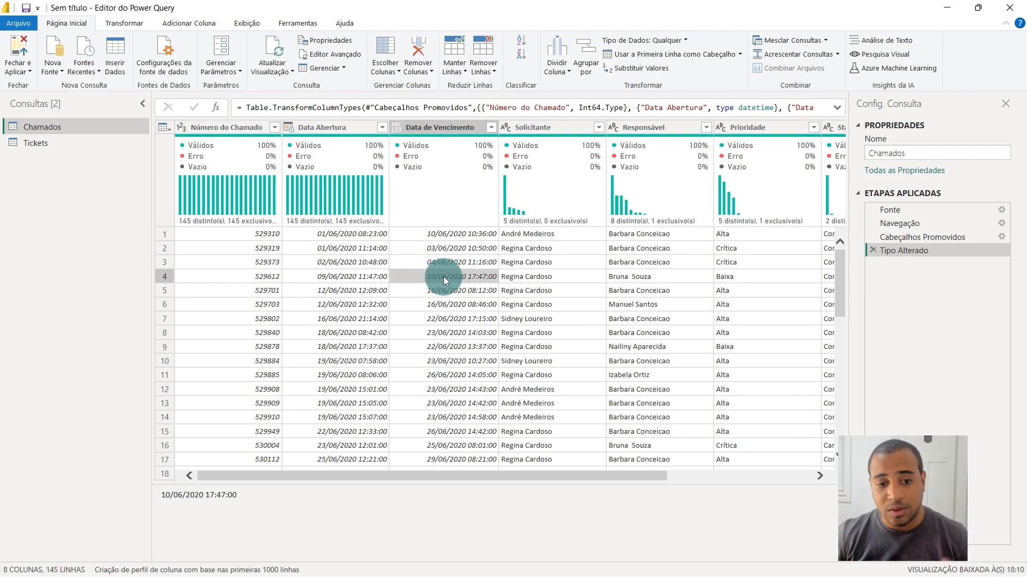
{"action": "left_click", "coordinate": [235, 132]}
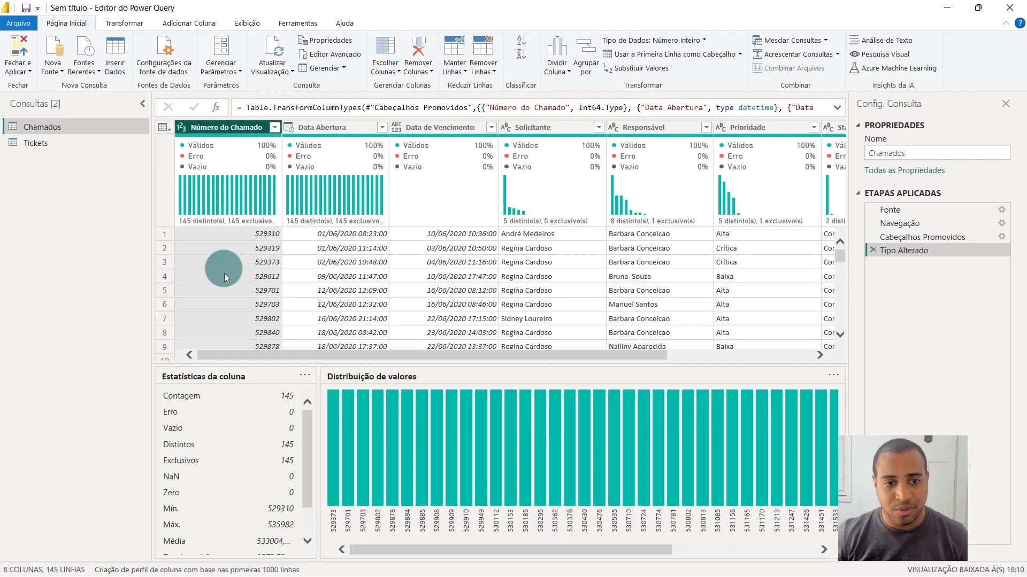
{"action": "left_click", "coordinate": [319, 128]}
{"action": "left_click", "coordinate": [425, 126]}
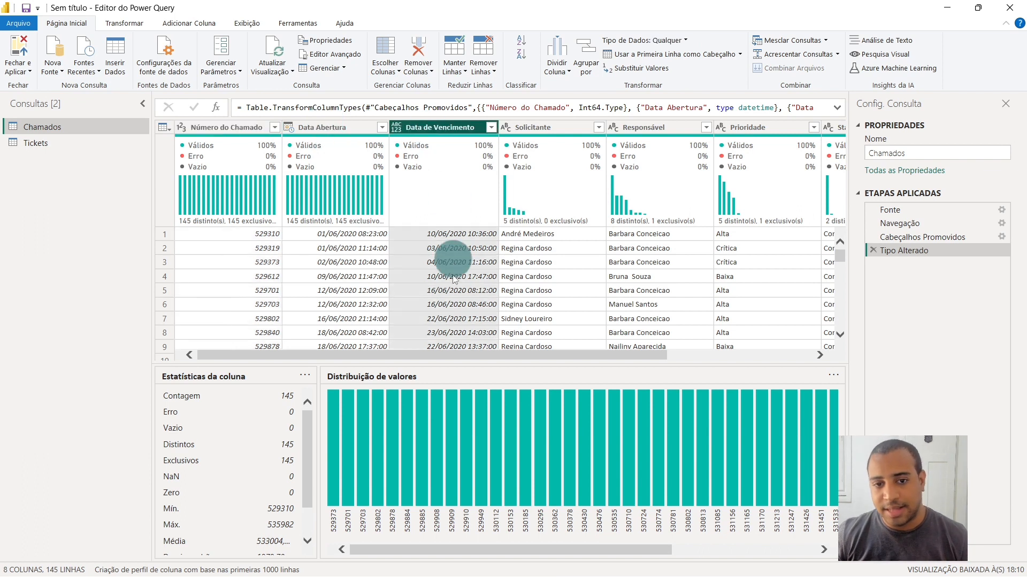
{"action": "left_click", "coordinate": [561, 127]}
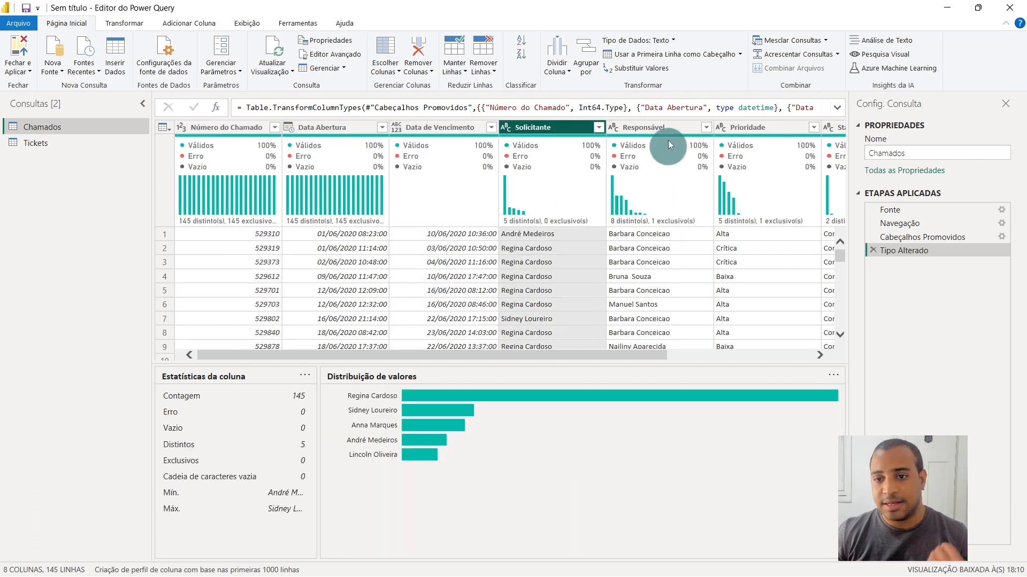
{"action": "mouse_move", "coordinate": [680, 163]}
{"action": "left_click", "coordinate": [784, 129]}
{"action": "left_click_drag", "start_coordinate": [644, 354], "coordinate": [785, 310]}
{"action": "left_click", "coordinate": [689, 127]}
{"action": "left_click", "coordinate": [796, 127]}
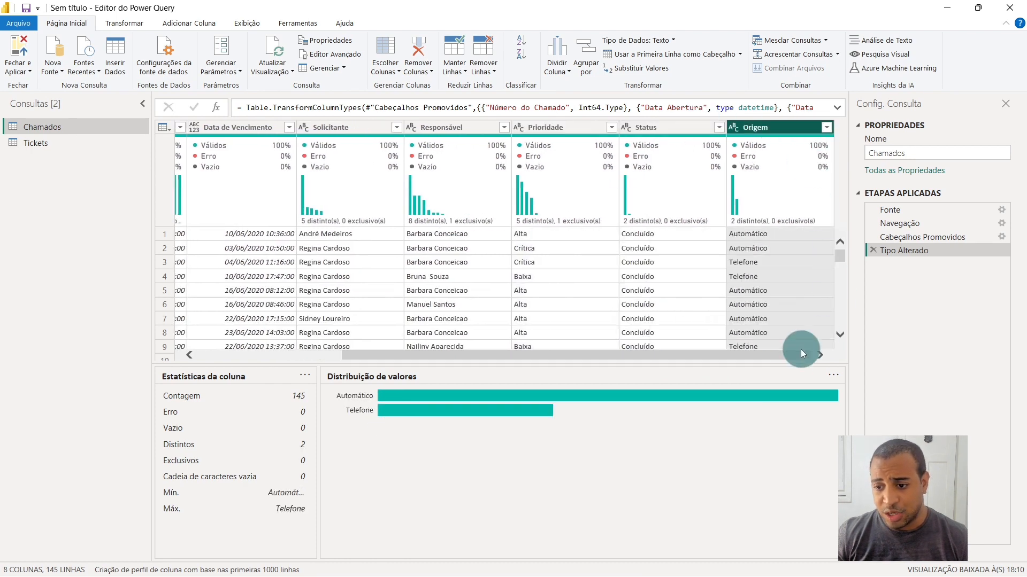
- Examine the Tickets query's columns from Ticket through the dates, Requisitante and Técnico to Abertura, comparing them with the Chamados query
{"action": "left_click", "coordinate": [58, 143]}
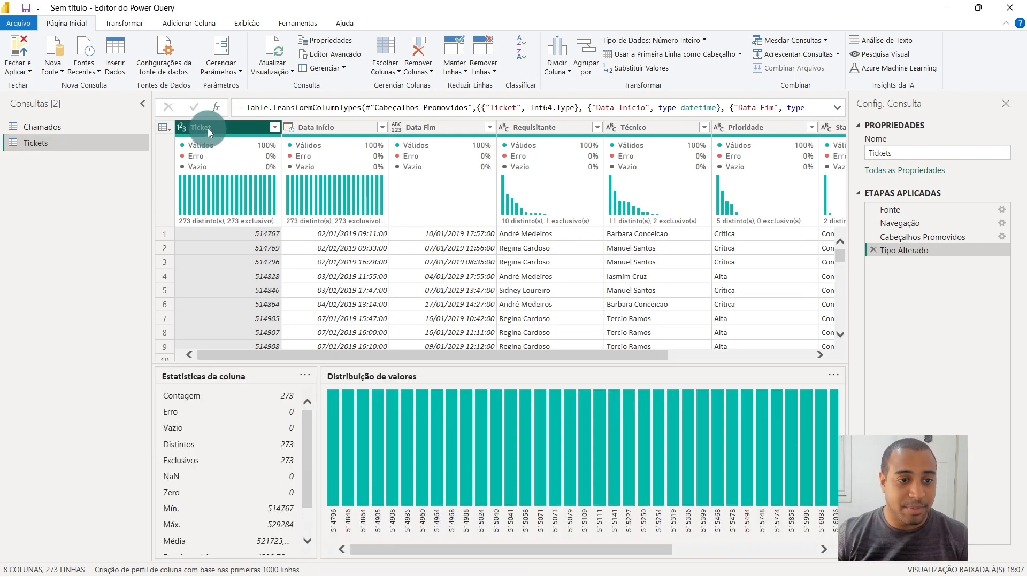
{"action": "left_click", "coordinate": [258, 262]}
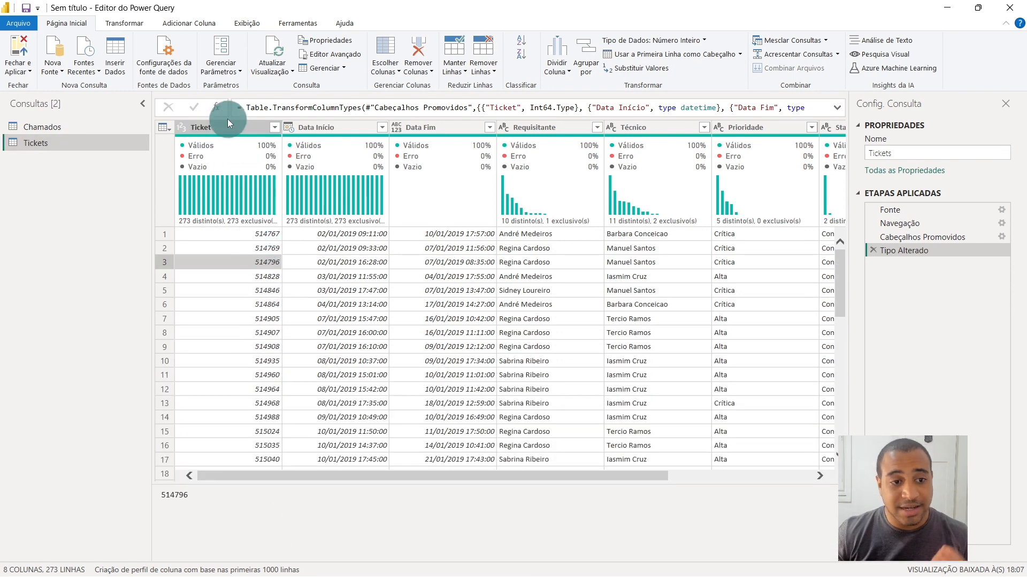
{"action": "left_click", "coordinate": [223, 126]}
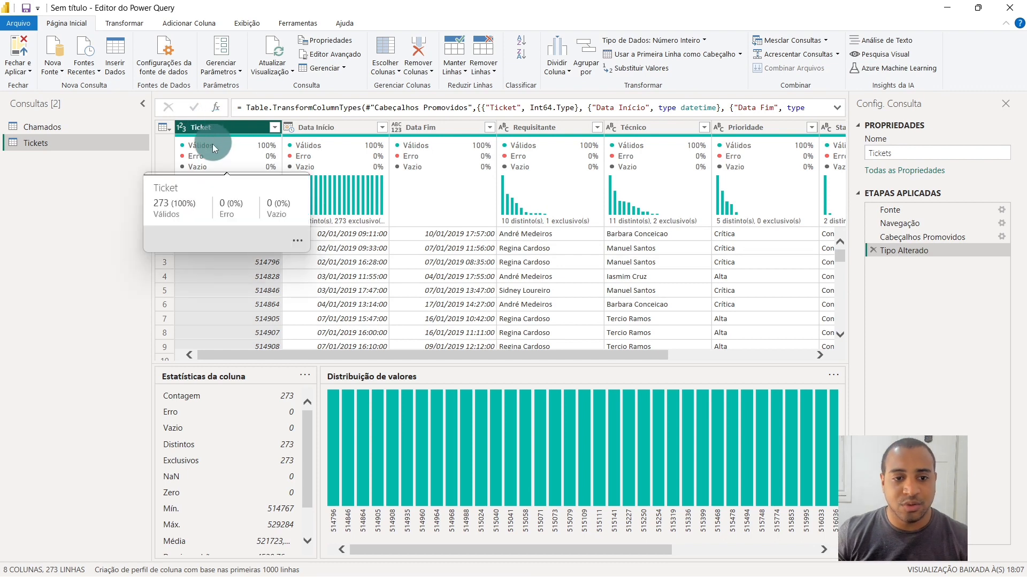
{"action": "left_click", "coordinate": [325, 265]}
{"action": "left_click", "coordinate": [341, 130]}
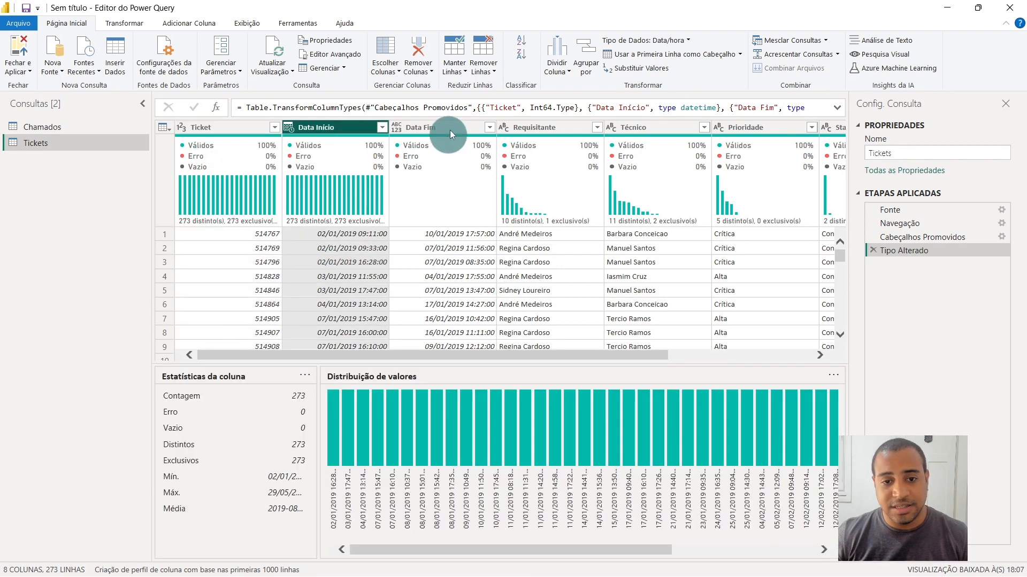
{"action": "left_click", "coordinate": [450, 130]}
{"action": "left_click", "coordinate": [553, 126]}
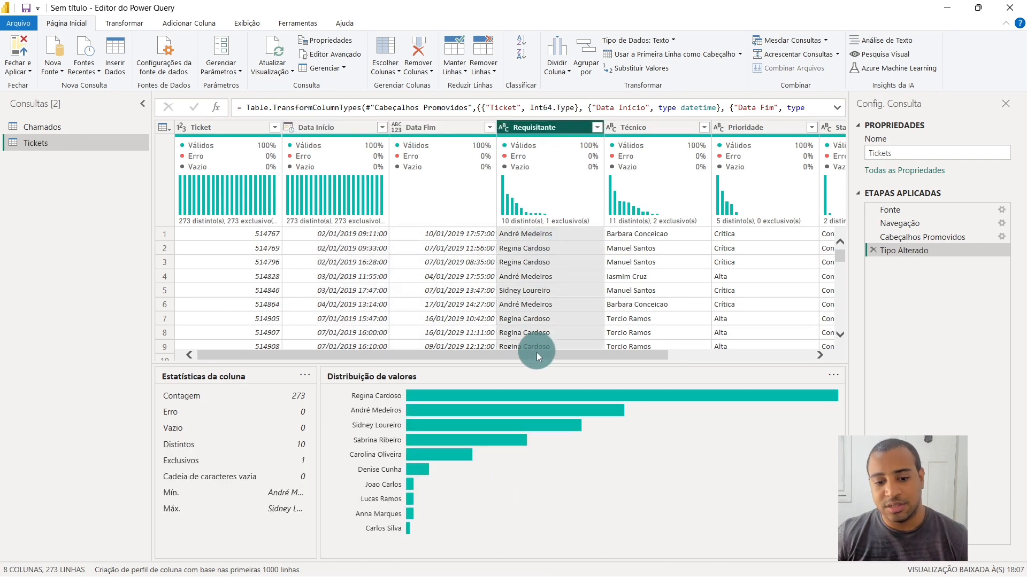
{"action": "left_click_drag", "start_coordinate": [537, 355], "coordinate": [544, 355]}
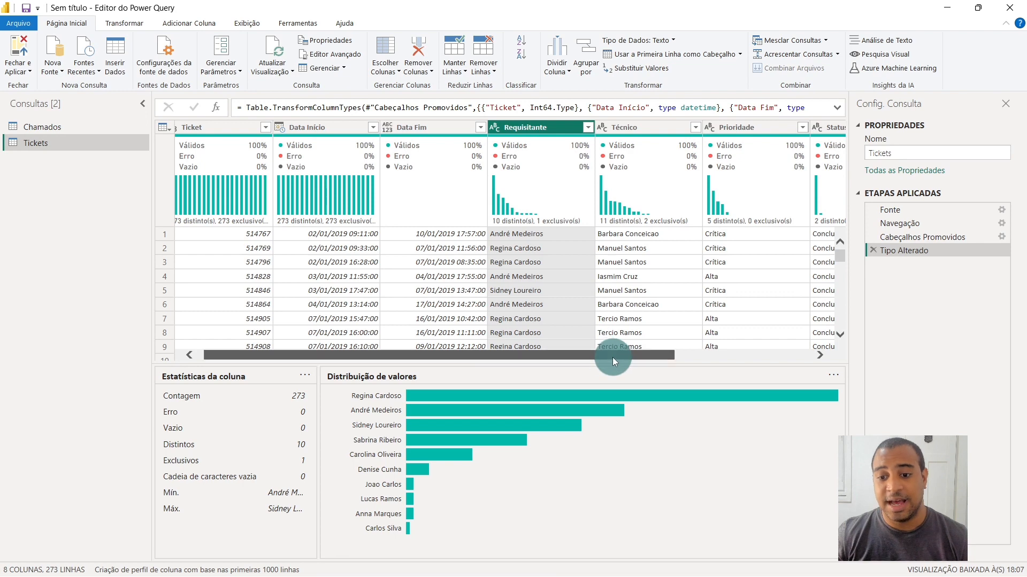
{"action": "left_click_drag", "start_coordinate": [613, 357], "coordinate": [813, 355]}
{"action": "left_click", "coordinate": [567, 128]}
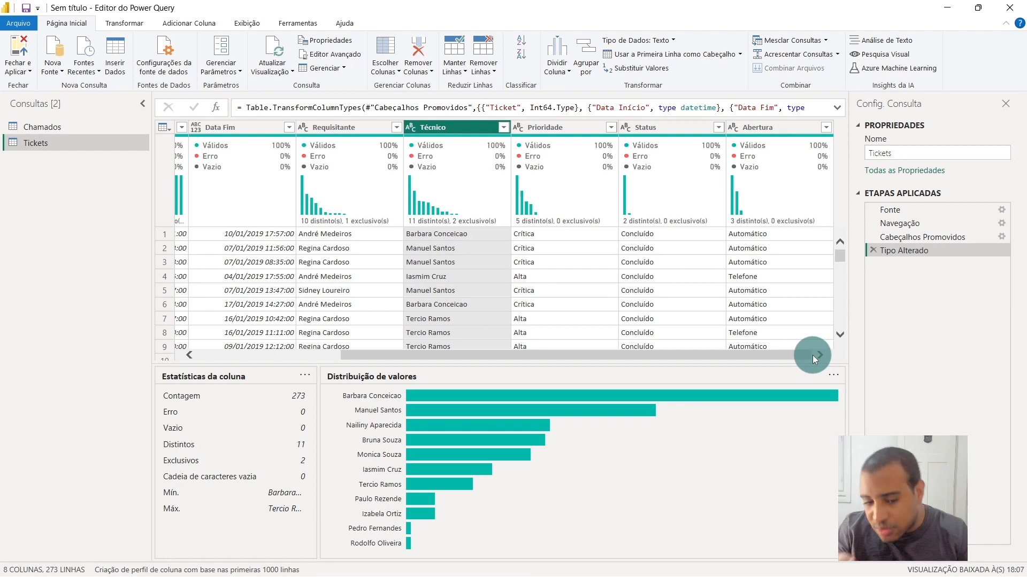
{"action": "left_click_drag", "start_coordinate": [813, 355], "coordinate": [280, 312]}
{"action": "left_click", "coordinate": [405, 270]}
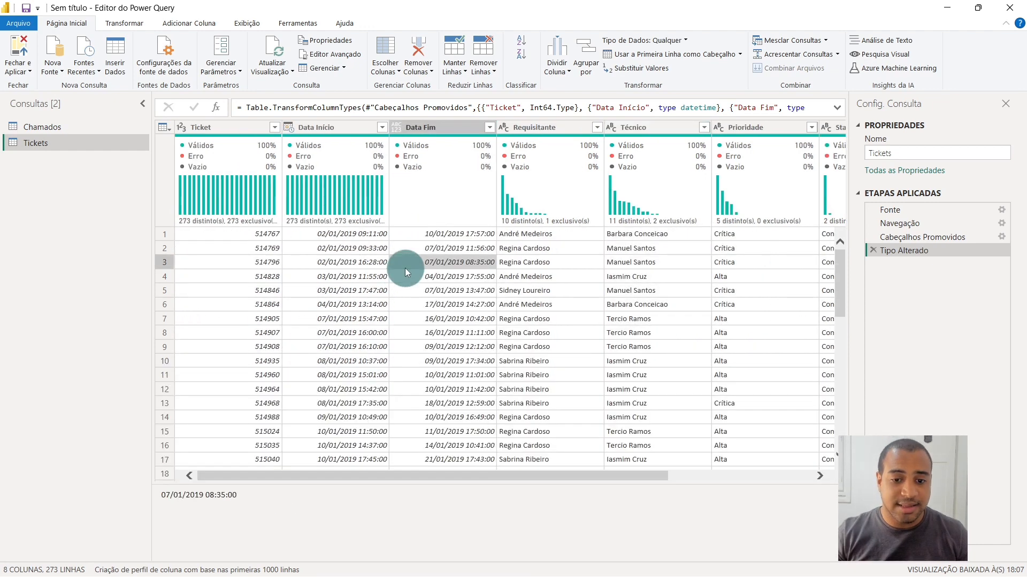
{"action": "left_click", "coordinate": [79, 121]}
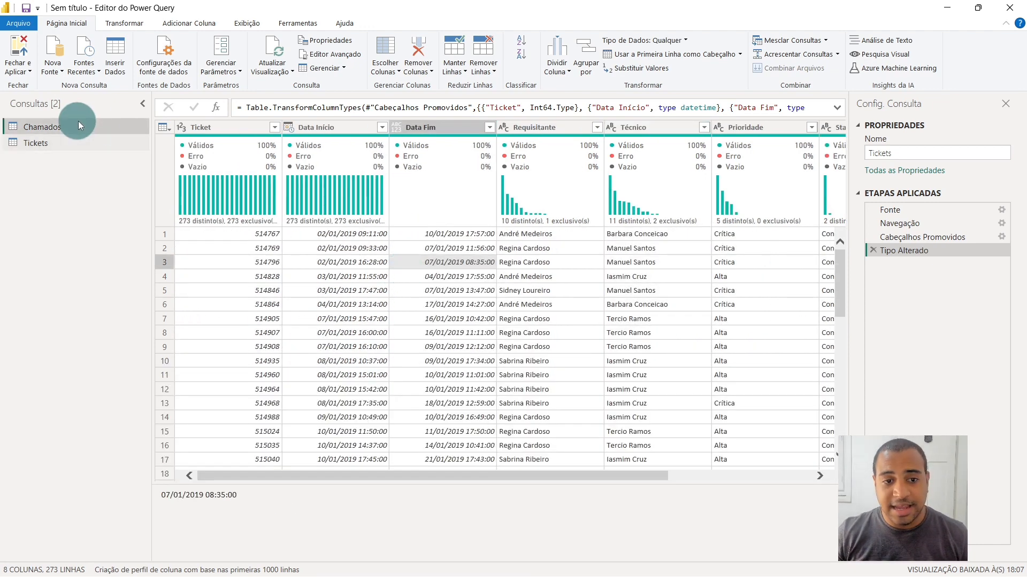
{"action": "left_click", "coordinate": [81, 149]}
{"action": "mouse_move", "coordinate": [299, 175]}
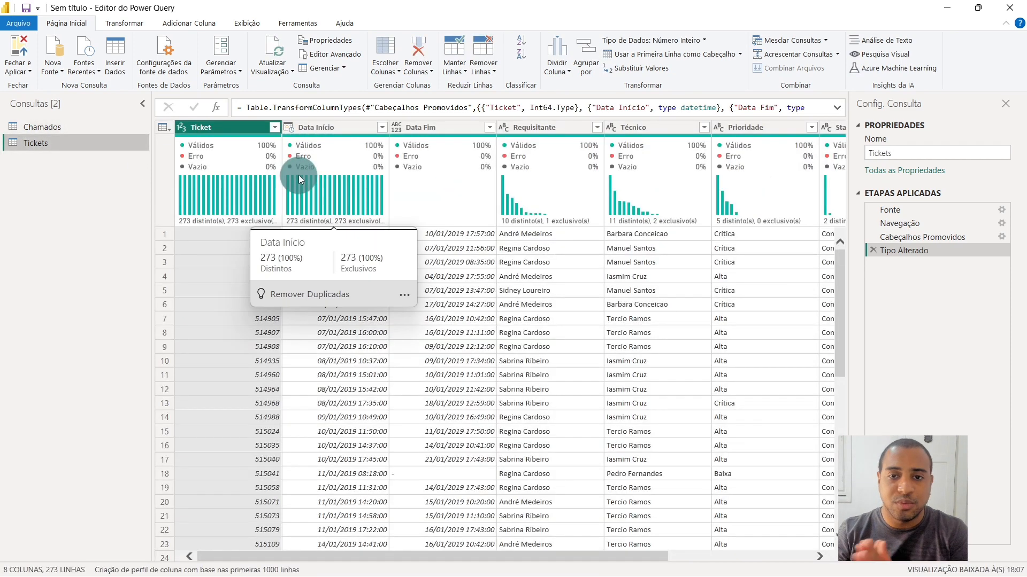
{"action": "left_click", "coordinate": [564, 274]}
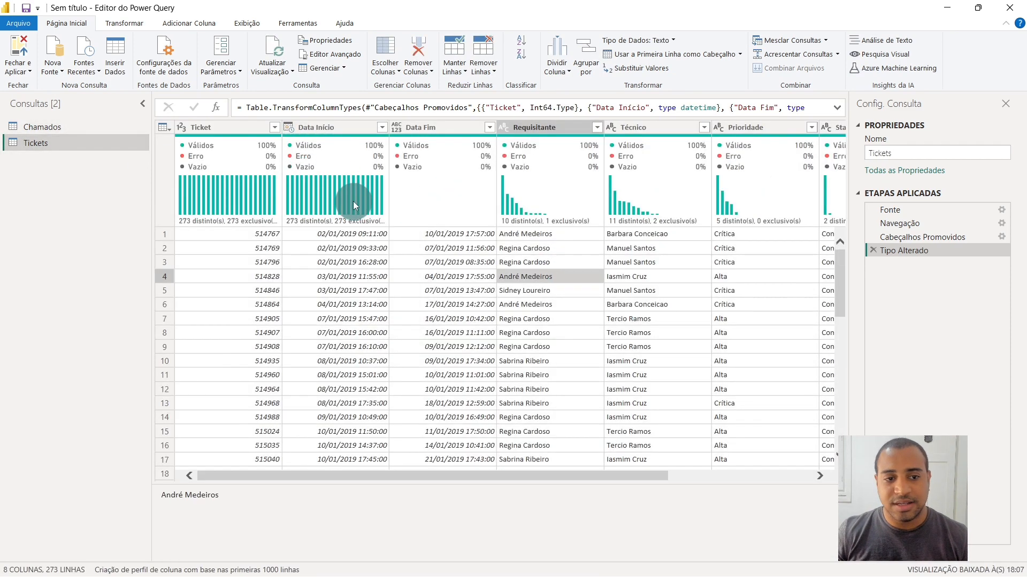
- Rename the Ticket column of the Tickets query as Número do Chamado, matching the column name in the Chamados query
{"action": "left_click_drag", "start_coordinate": [441, 476], "coordinate": [791, 477]}
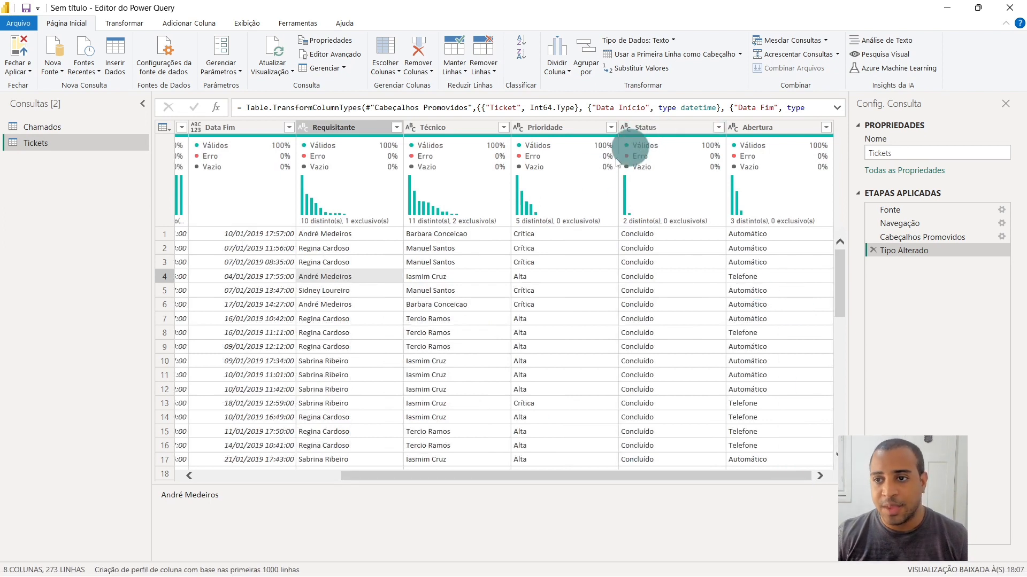
{"action": "left_click", "coordinate": [79, 123]}
{"action": "left_click", "coordinate": [81, 141]}
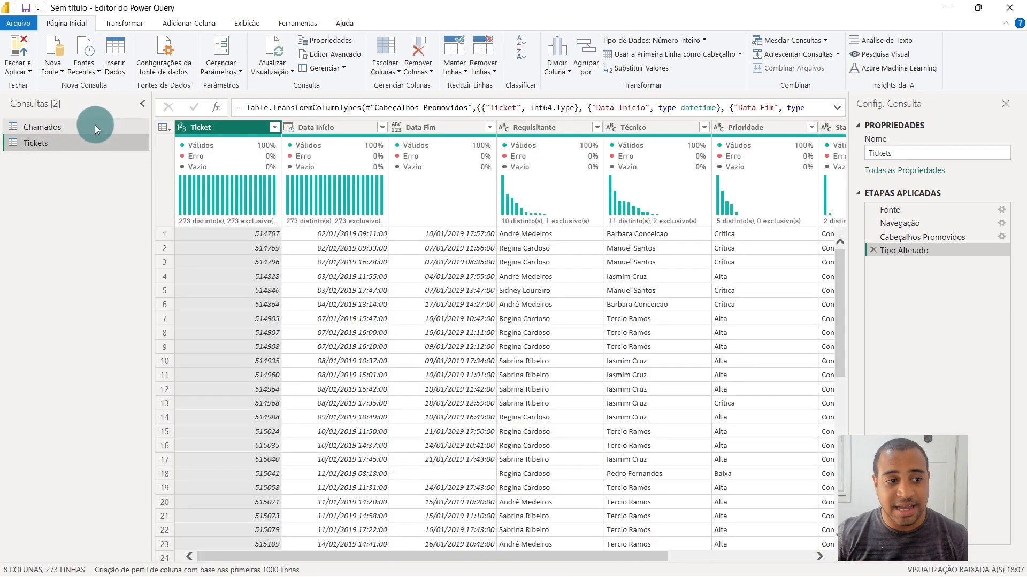
{"action": "left_click", "coordinate": [94, 124]}
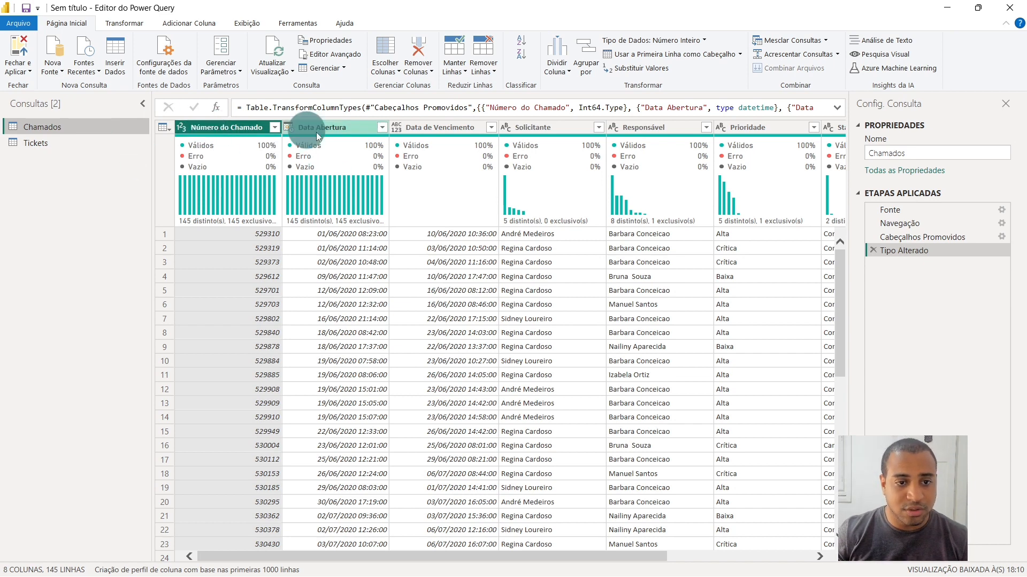
{"action": "left_click", "coordinate": [79, 140]}
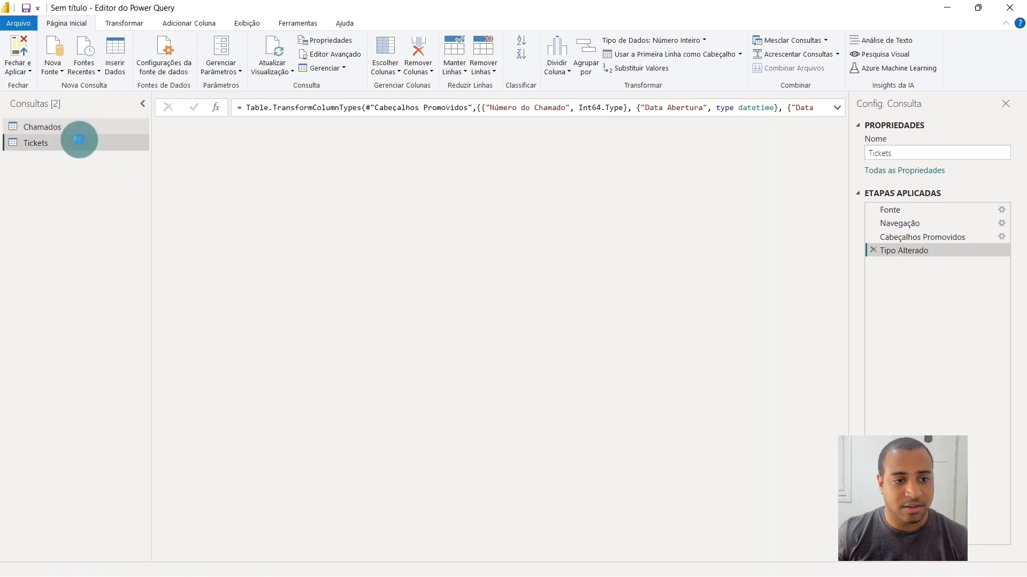
{"action": "left_click", "coordinate": [207, 128]}
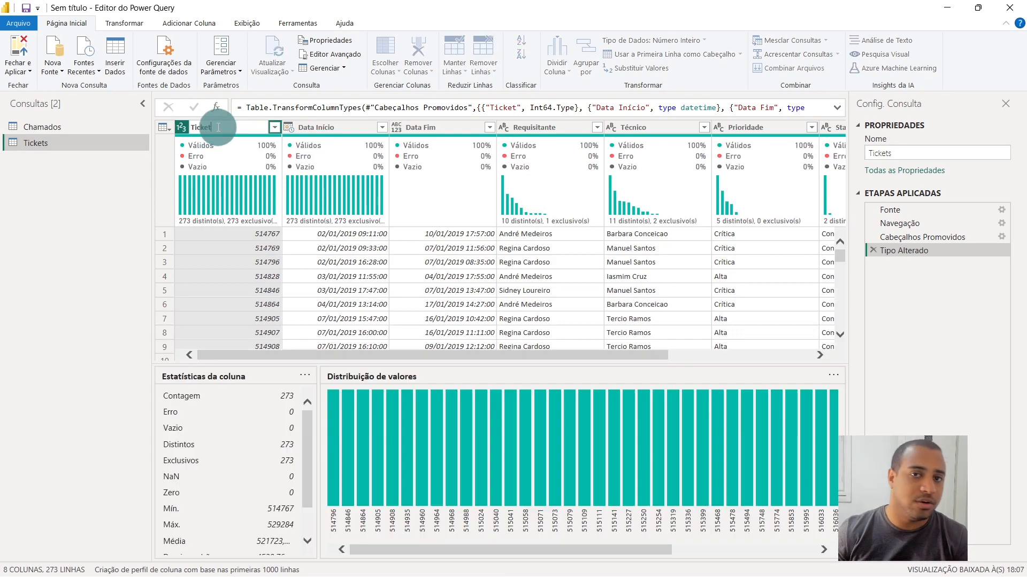
{"action": "double_click", "coordinate": [214, 127]}
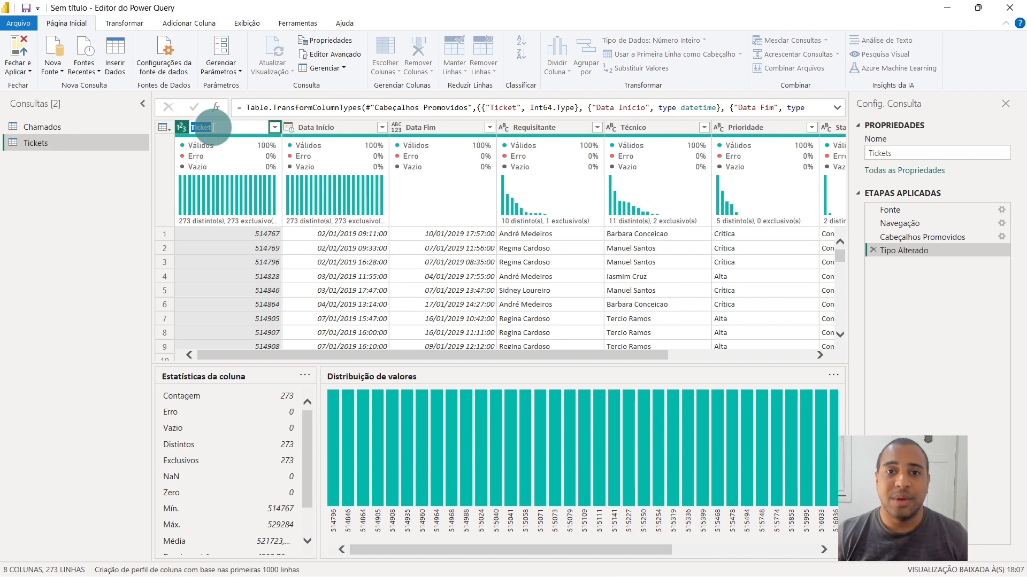
{"action": "type", "text": "Np"}
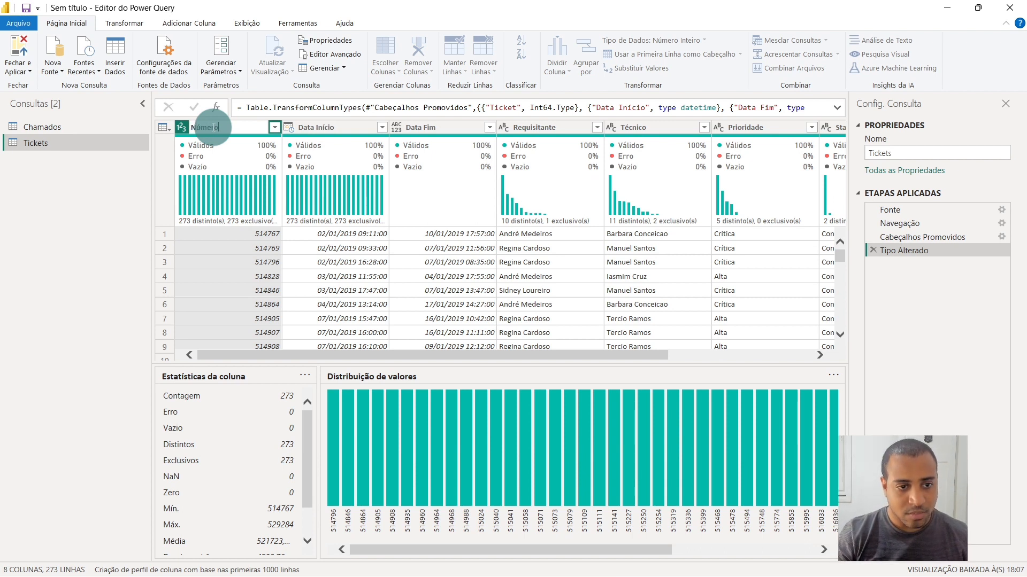
{"action": "type", "text": "mero do Chamado"}
{"action": "key", "text": "Return"}
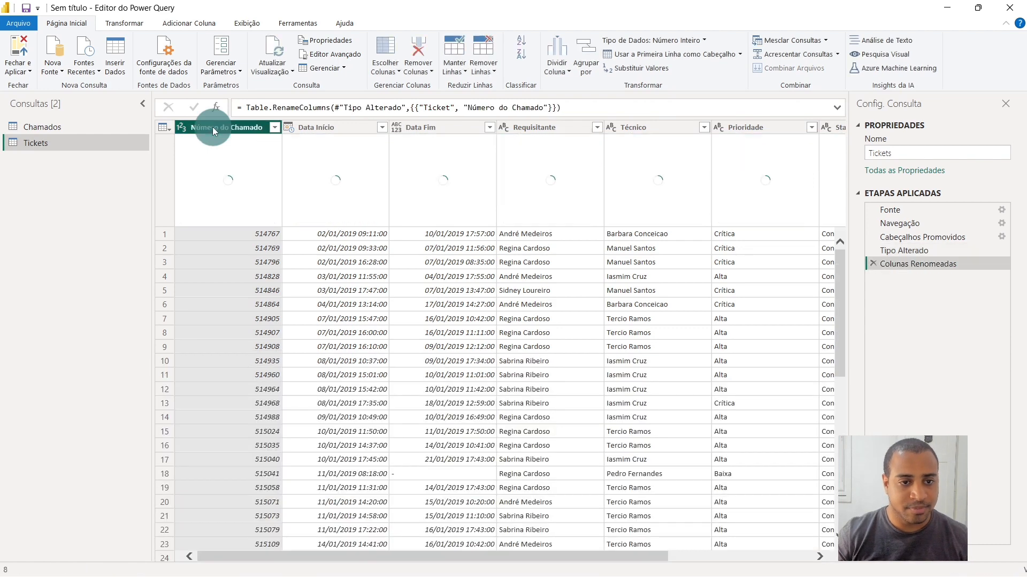
- Rename the Data Início column of the Tickets query as Data de Abertura
{"action": "left_click", "coordinate": [79, 128]}
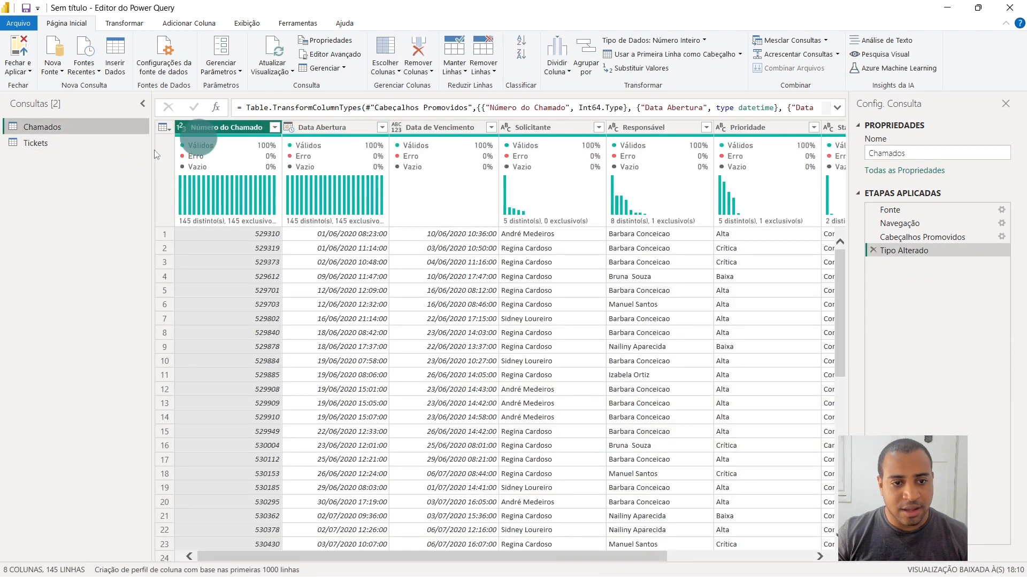
{"action": "left_click", "coordinate": [74, 147]}
{"action": "left_click", "coordinate": [340, 129]}
{"action": "double_click", "coordinate": [339, 128]}
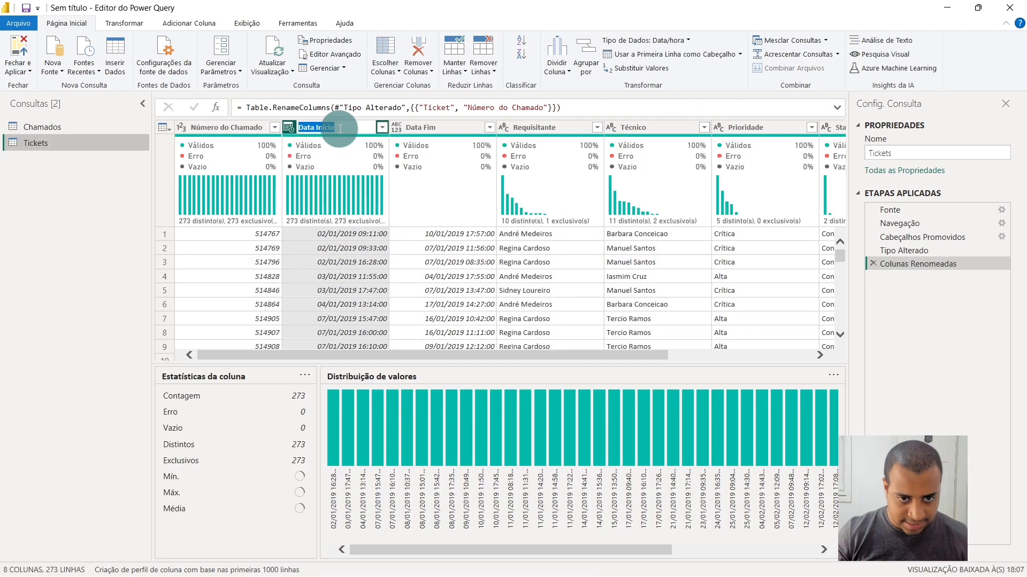
{"action": "type", "text": "Data de Abertura"}
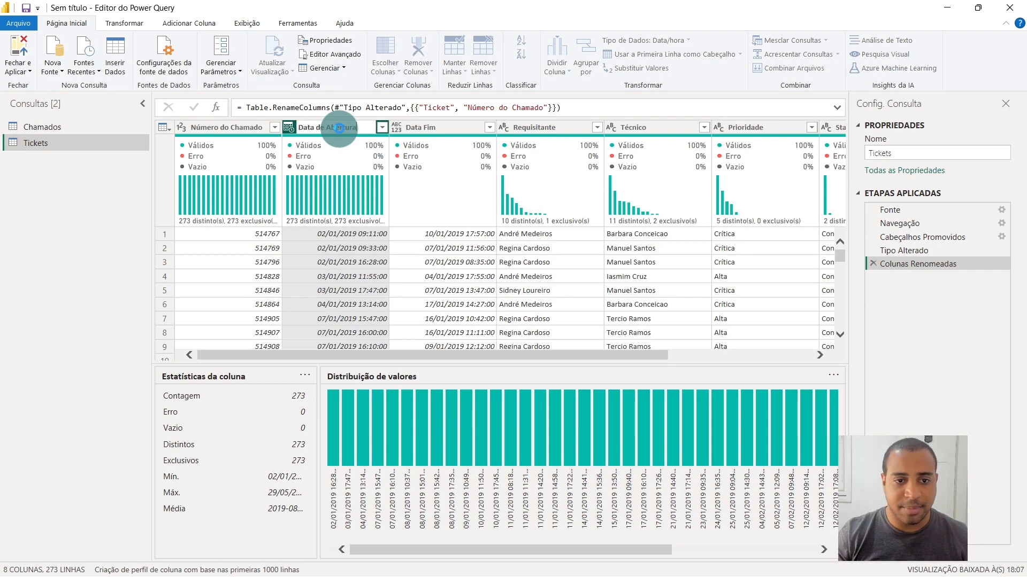
{"action": "key", "text": "Return"}
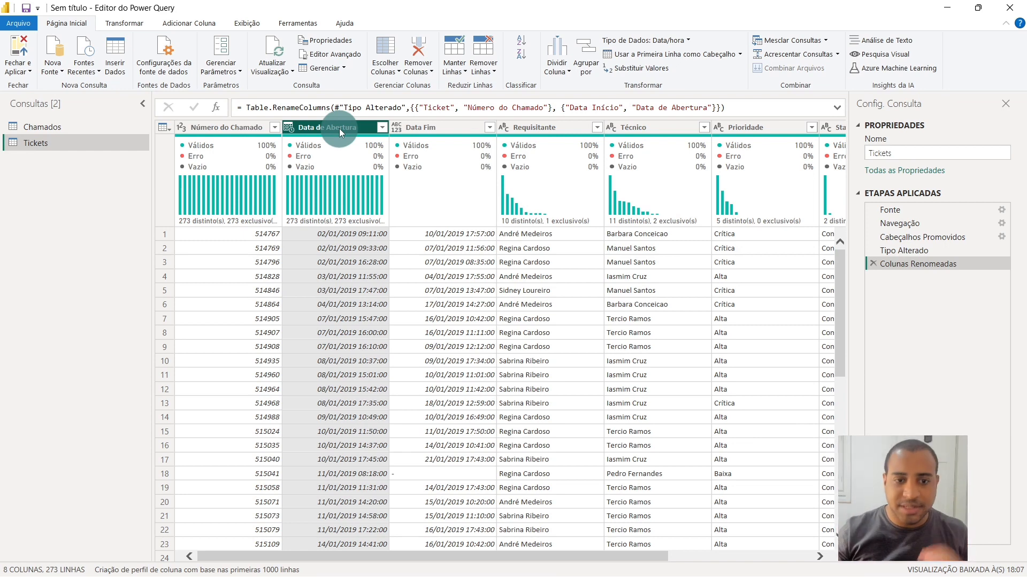
{"action": "left_click_drag", "start_coordinate": [347, 128], "coordinate": [739, 116]}
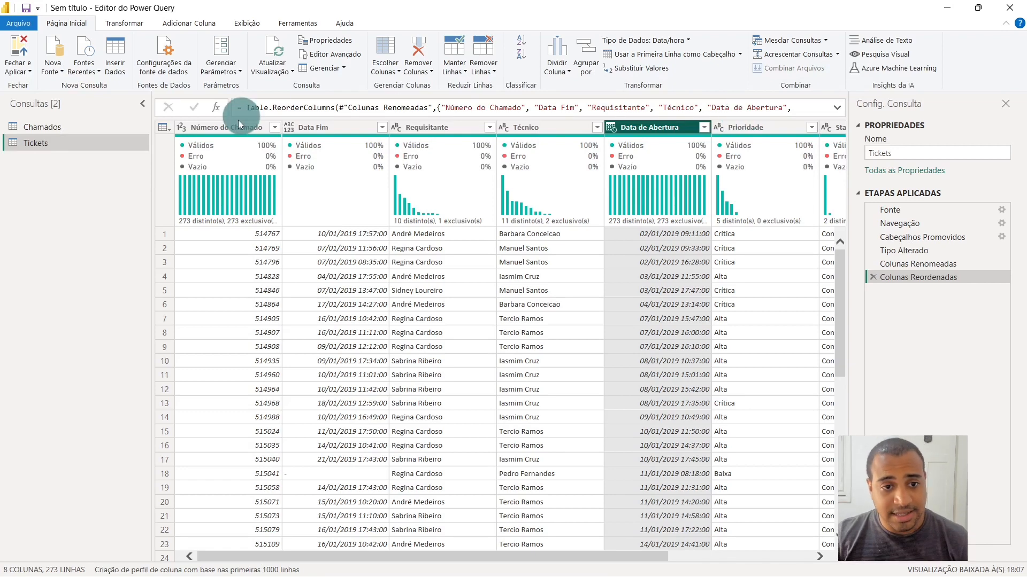
{"action": "left_click", "coordinate": [329, 128]}
{"action": "double_click", "coordinate": [333, 128]}
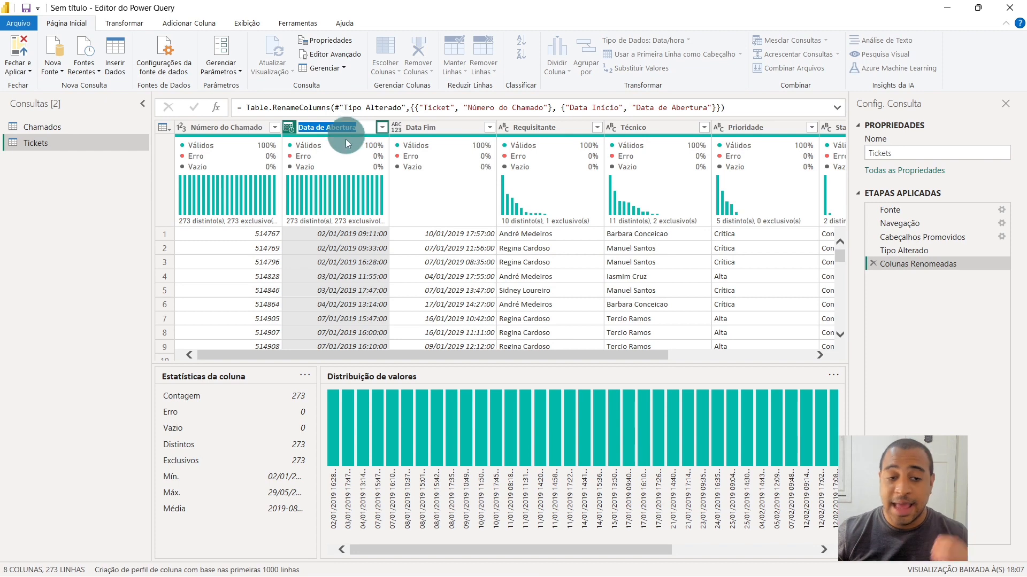
{"action": "left_click", "coordinate": [348, 140]}
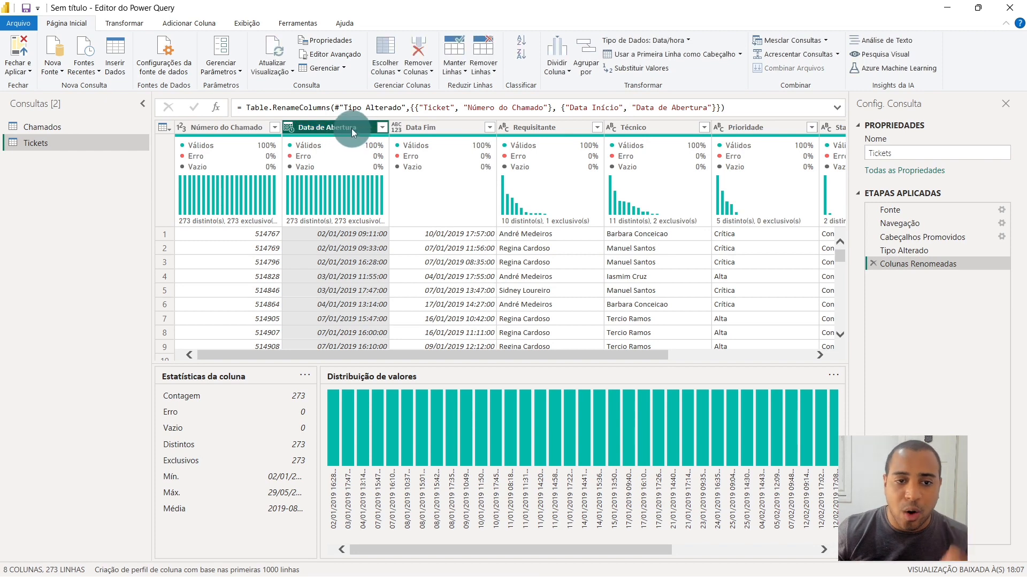
- Move the Data de Abertura column of the Tickets query between Técnico and Prioridade
{"action": "left_click_drag", "start_coordinate": [351, 130], "coordinate": [759, 136]}
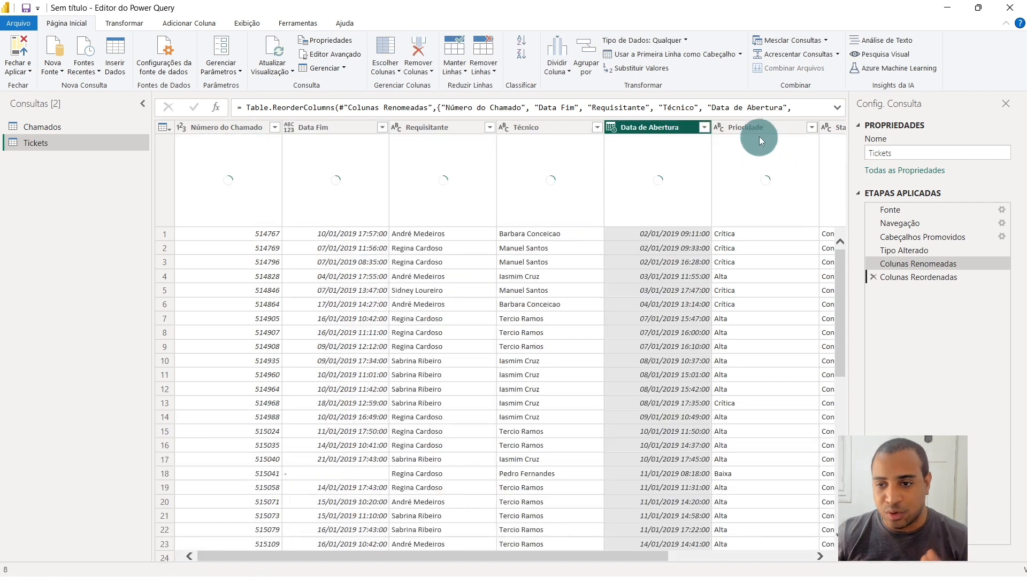
{"action": "double_click", "coordinate": [646, 129]}
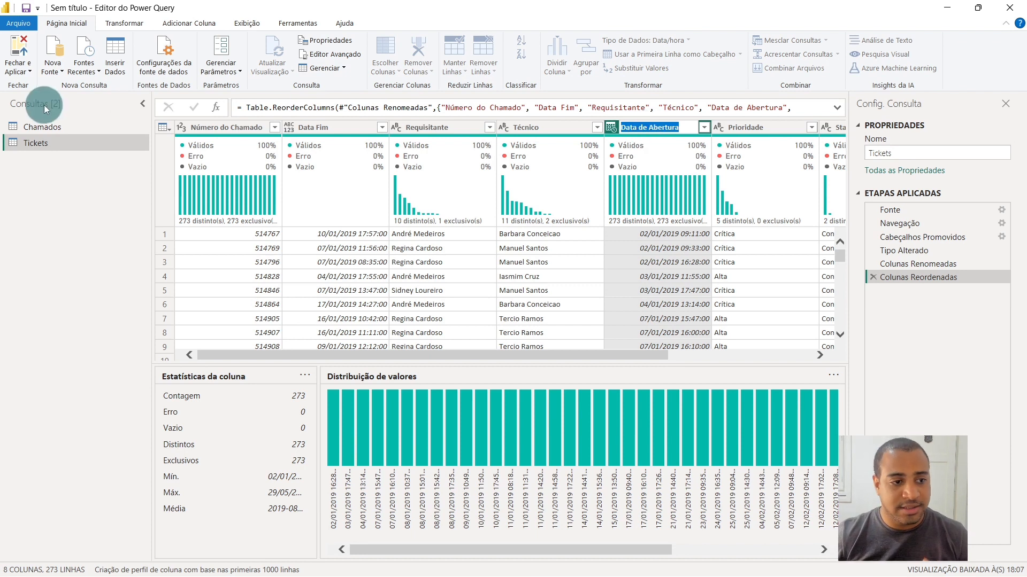
{"action": "left_click", "coordinate": [667, 127]}
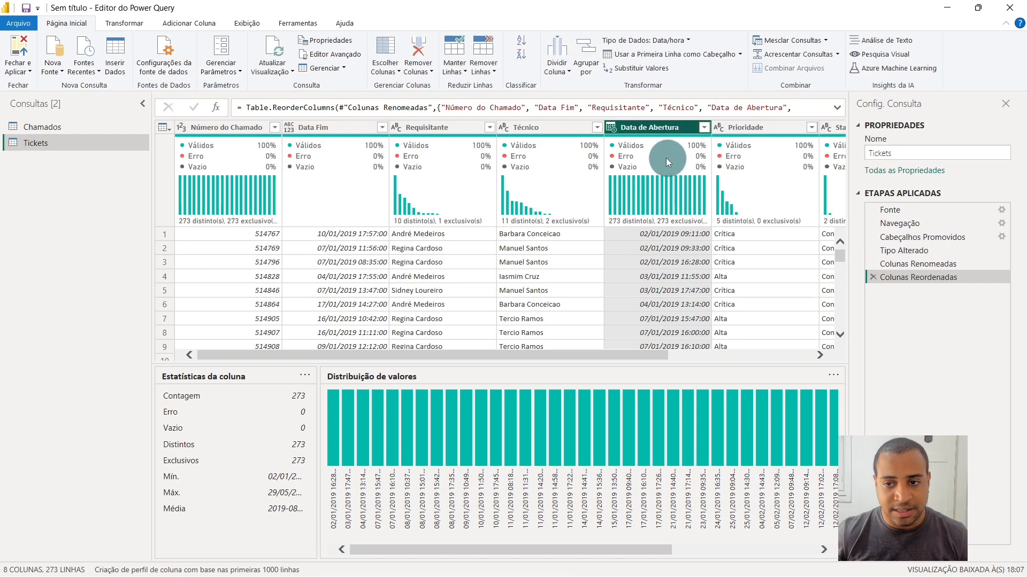
- Rename the Data Fim column of the Tickets query as Data de Vencimento, the name used in the Chamados query
{"action": "left_click", "coordinate": [56, 127]}
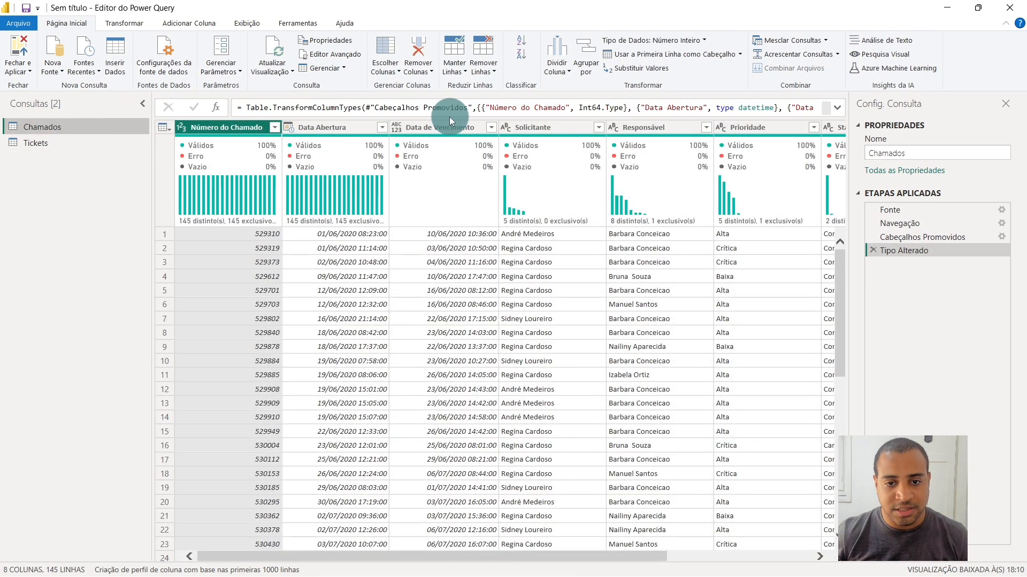
{"action": "left_click", "coordinate": [64, 143]}
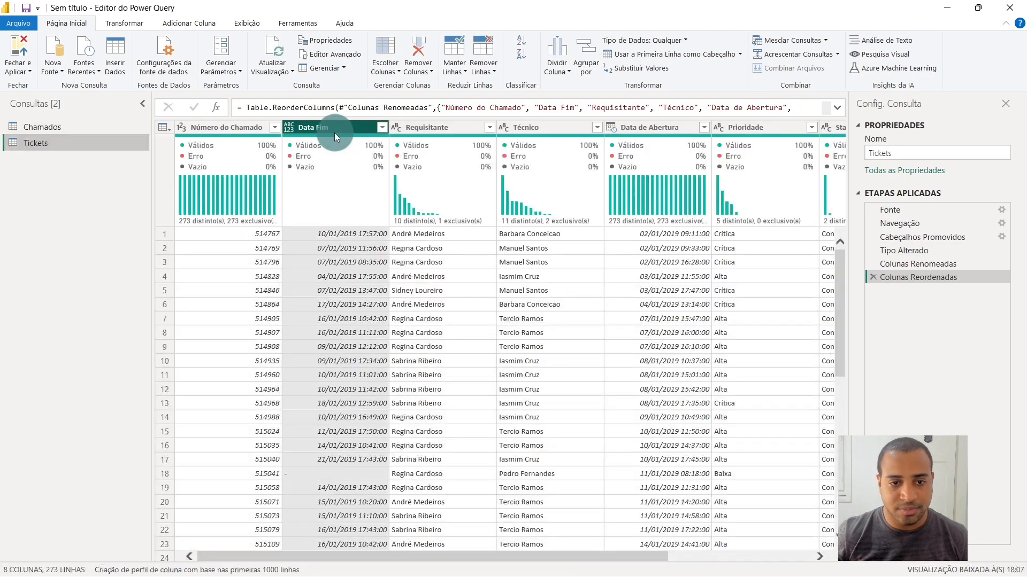
{"action": "double_click", "coordinate": [325, 128]}
{"action": "double_click", "coordinate": [325, 127]}
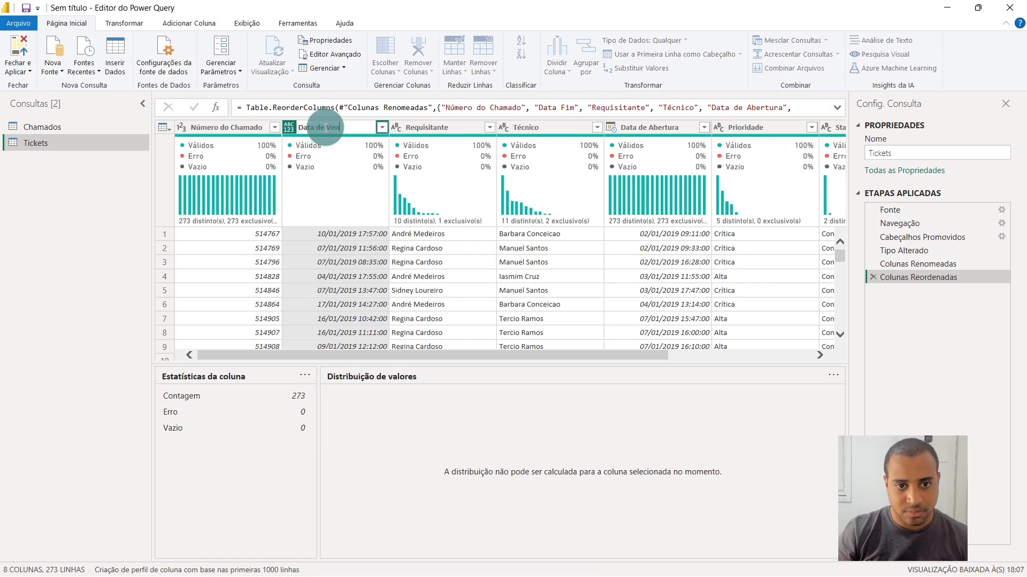
{"action": "key", "text": "Return"}
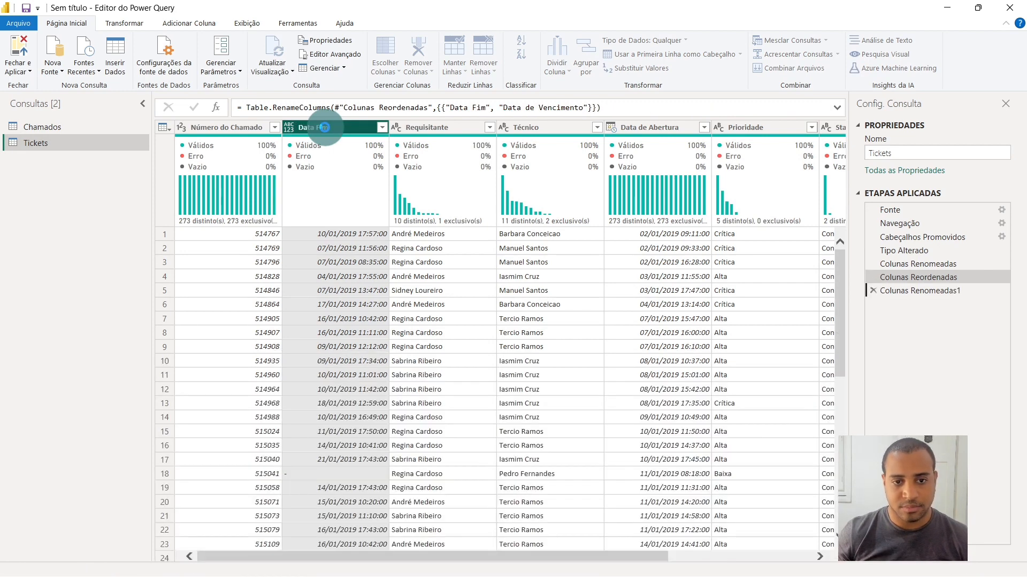
- Rename the Requisitante column of the Tickets query as Solicitante, as in the Chamados query
{"action": "left_click", "coordinate": [50, 128]}
{"action": "left_click", "coordinate": [70, 143]}
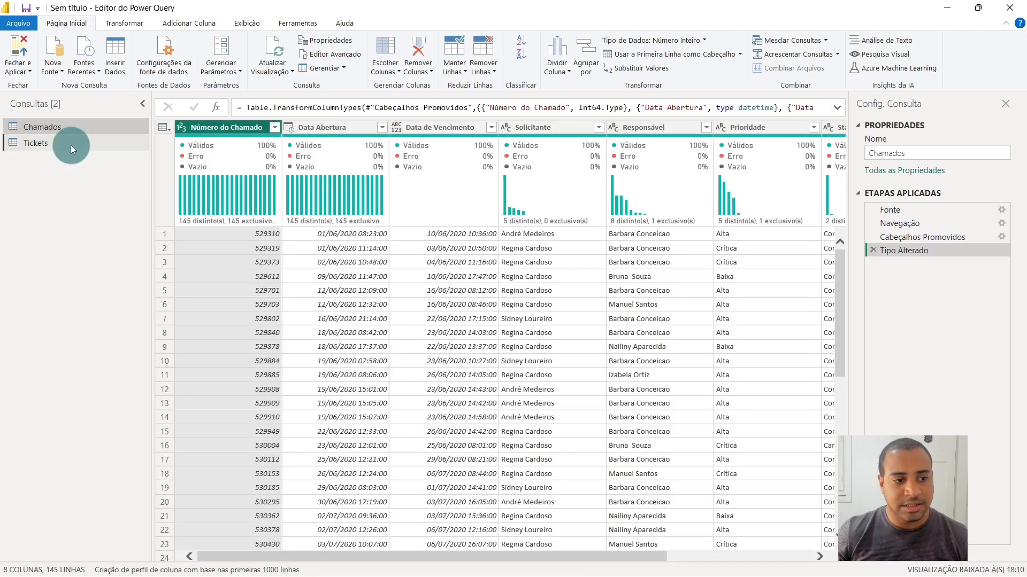
{"action": "double_click", "coordinate": [438, 127]}
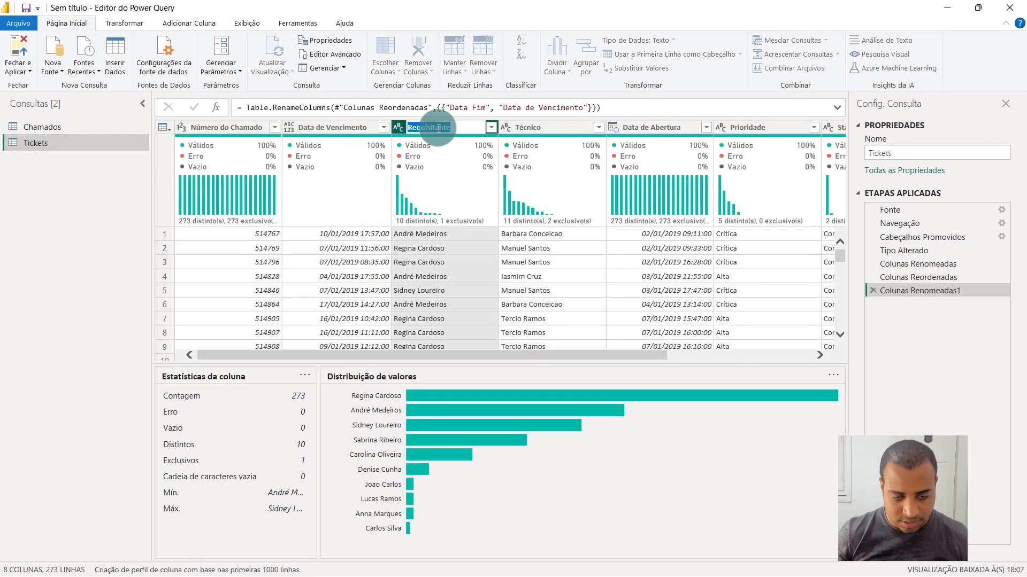
{"action": "type", "text": "Solicitante"}
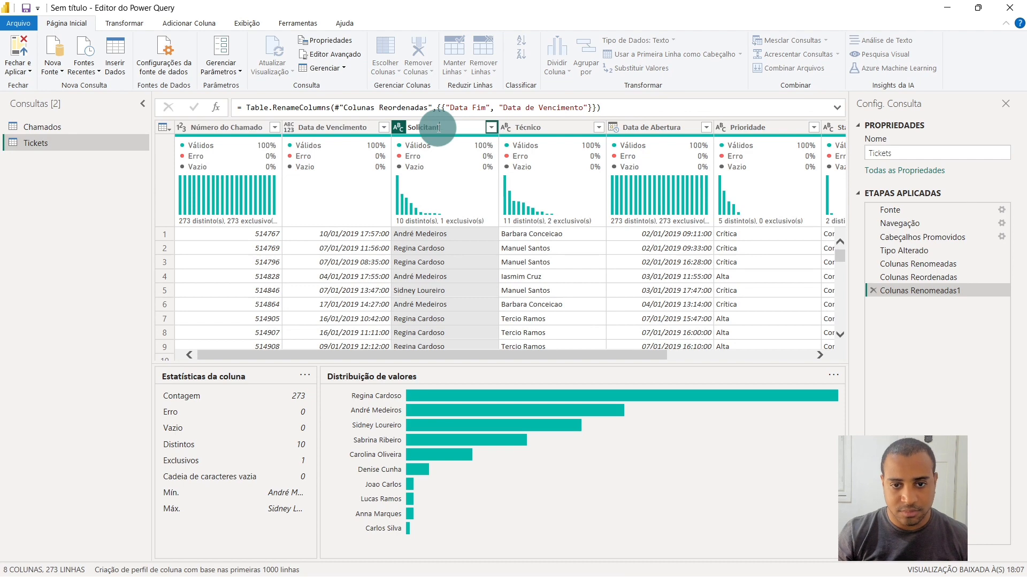
{"action": "key", "text": "Return"}
- Rename the Técnico column of the Tickets query as Responsável
{"action": "double_click", "coordinate": [570, 130]}
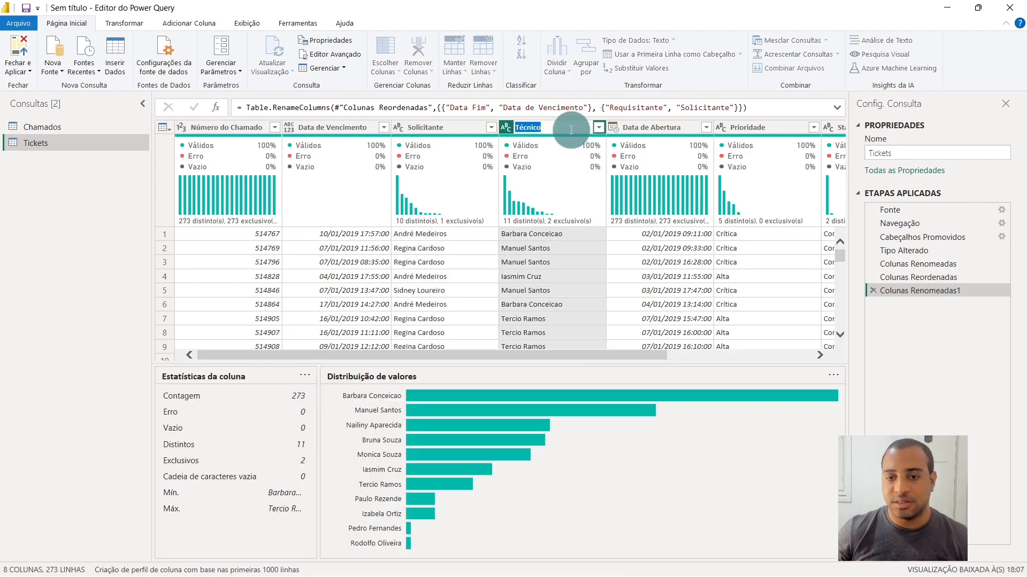
{"action": "type", "text": "Responsável"}
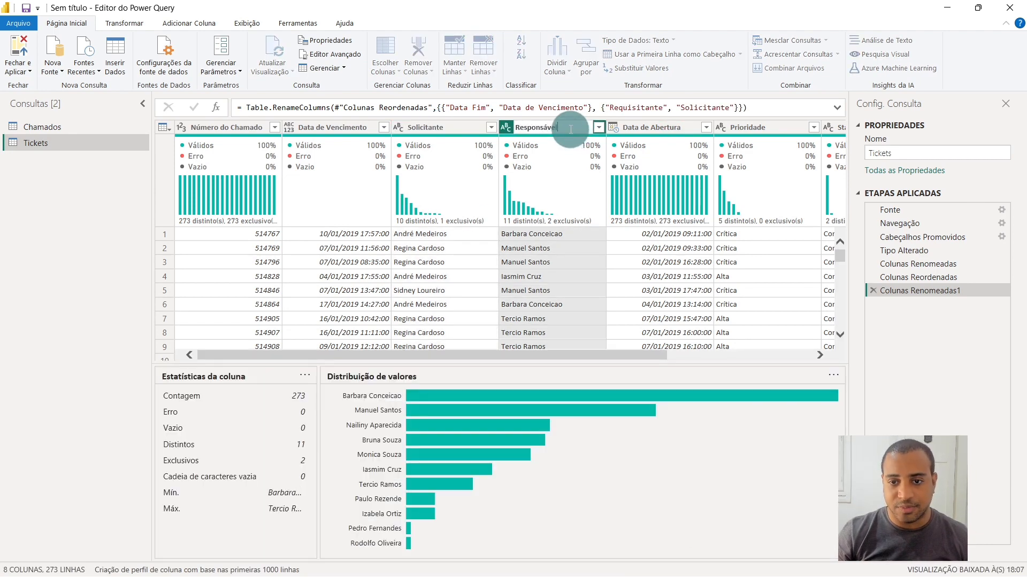
{"action": "key", "text": "Return"}
- Compare the last columns of the Tickets query with the Chamados query's columns from Solicitante and Responsável to Prioridade, Status and Origem
{"action": "left_click", "coordinate": [683, 261]}
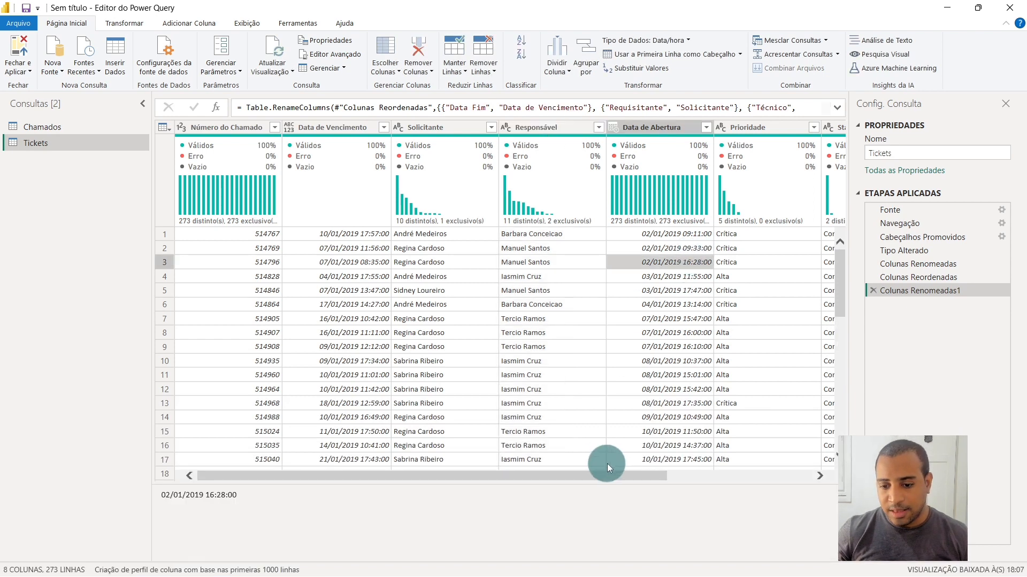
{"action": "left_click_drag", "start_coordinate": [612, 475], "coordinate": [799, 487]}
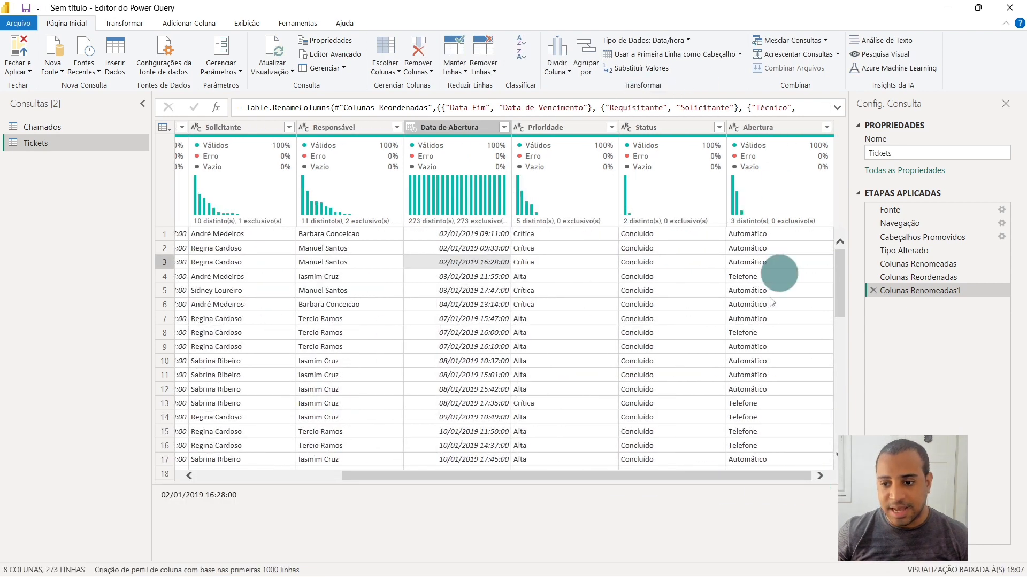
{"action": "left_click", "coordinate": [49, 132]}
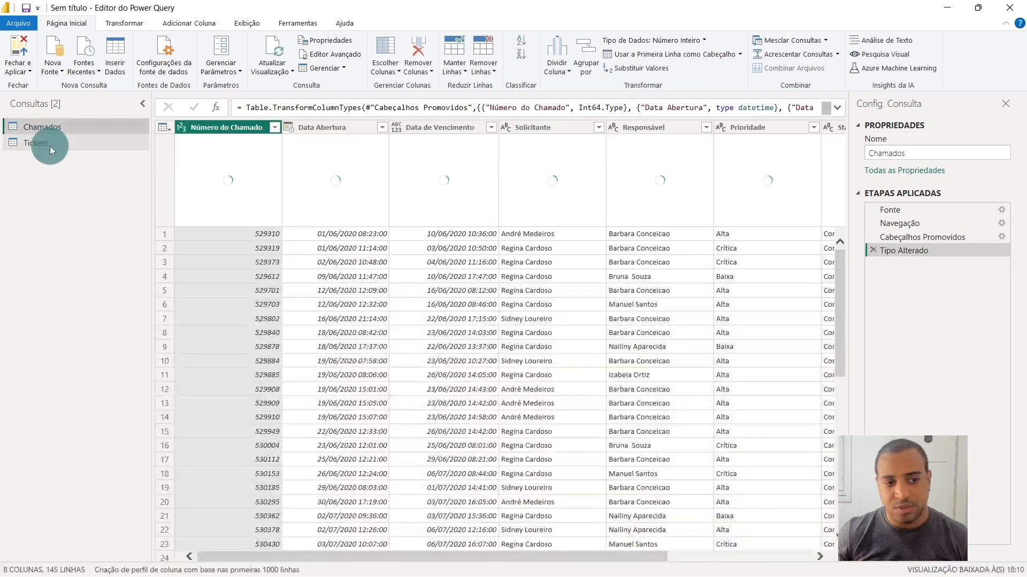
{"action": "left_click", "coordinate": [694, 554]}
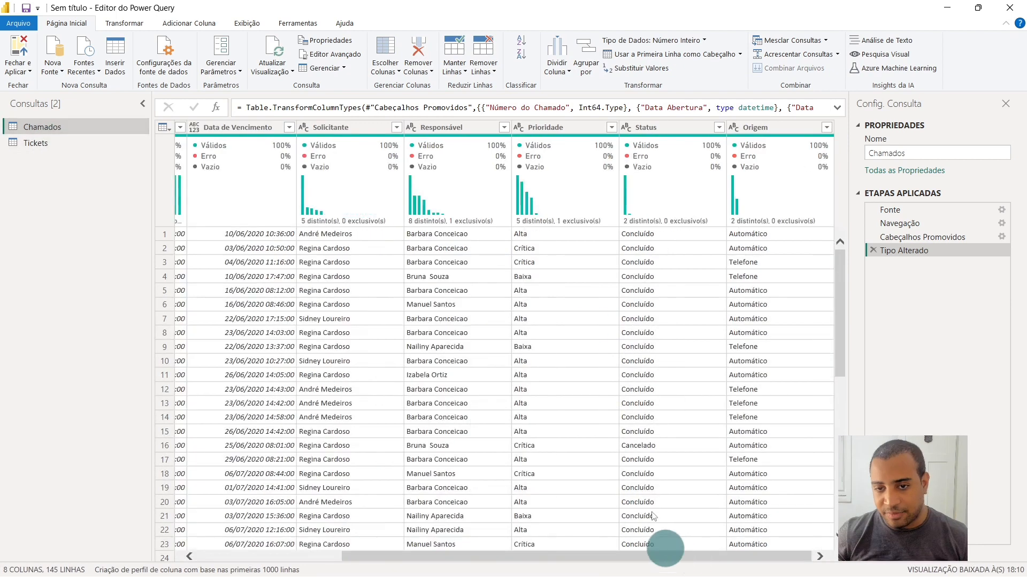
{"action": "left_click", "coordinate": [336, 129]}
{"action": "left_click", "coordinate": [470, 130]}
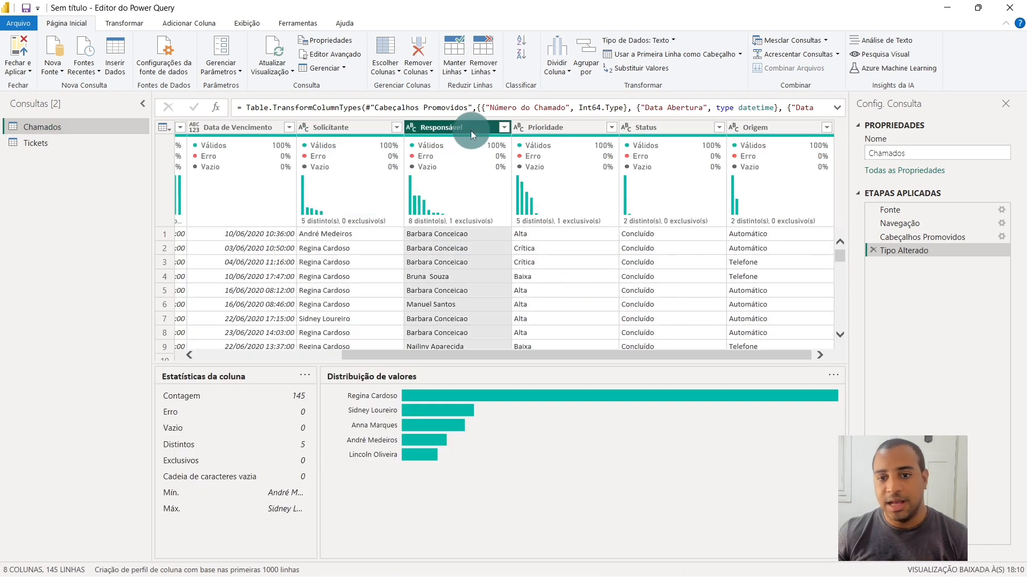
{"action": "left_click", "coordinate": [570, 130]}
{"action": "left_click", "coordinate": [673, 133]}
{"action": "left_click", "coordinate": [774, 127]}
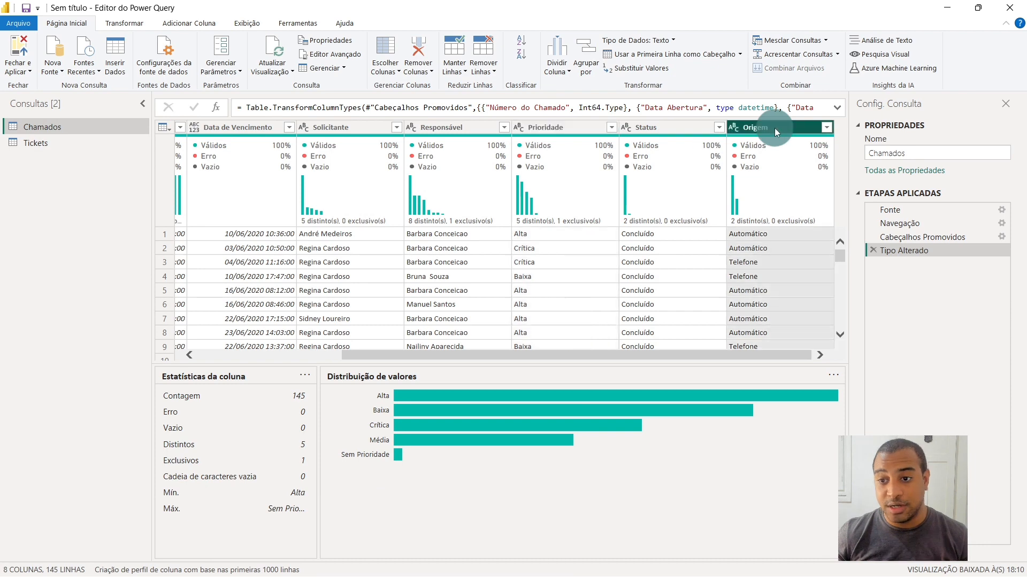
- Rename the Abertura column at the end of the Tickets query as Origem, as in the Chamados query
{"action": "left_click", "coordinate": [28, 147]}
{"action": "left_click", "coordinate": [695, 557]}
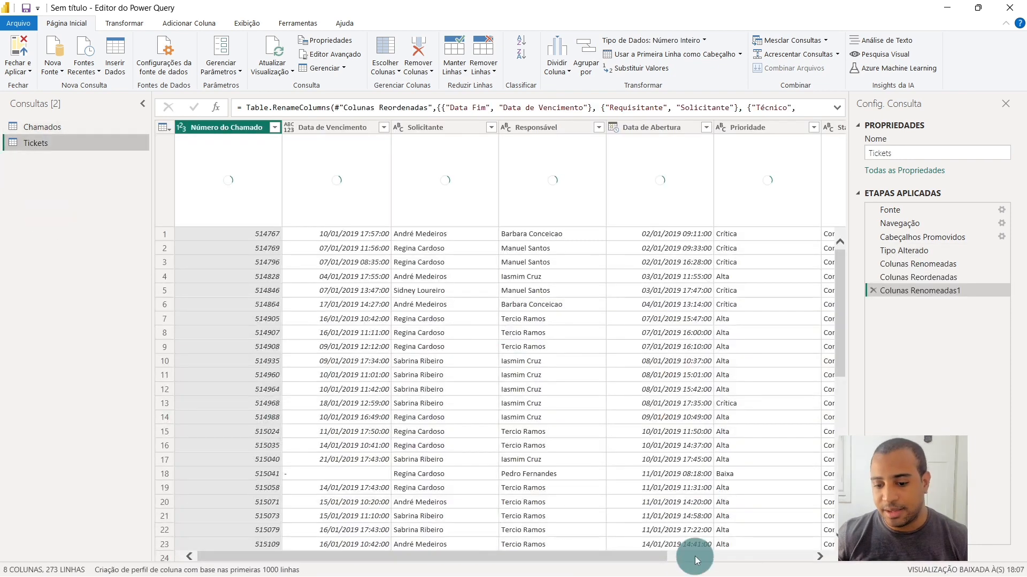
{"action": "left_click", "coordinate": [817, 202]}
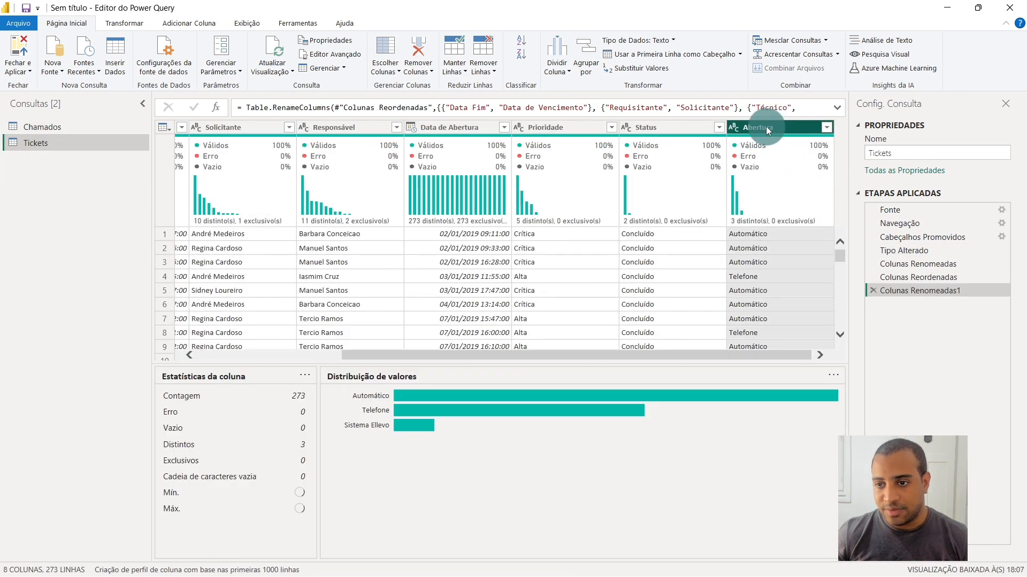
{"action": "double_click", "coordinate": [765, 127]}
{"action": "type", "text": "Origem"}
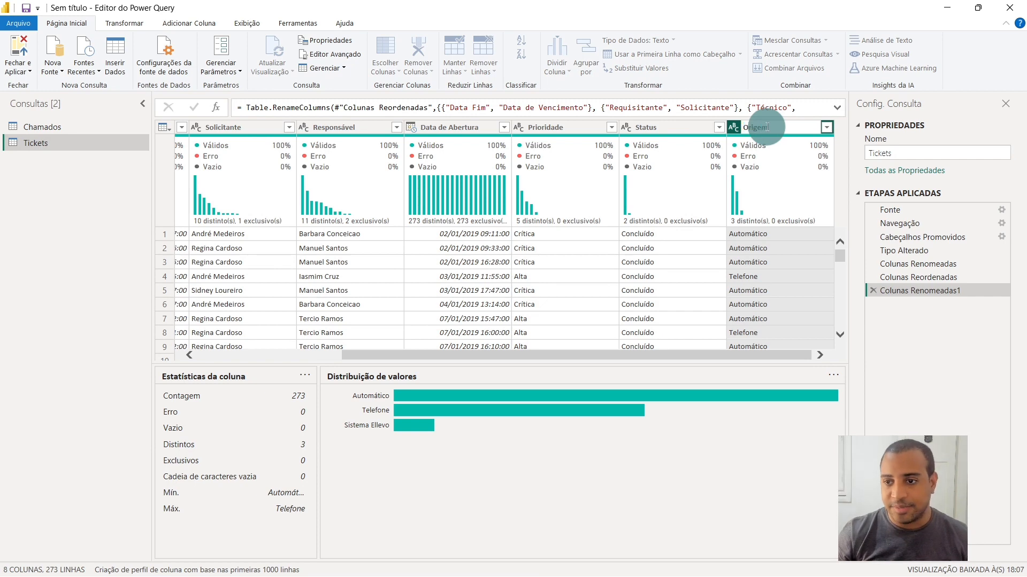
{"action": "key", "text": "Return"}
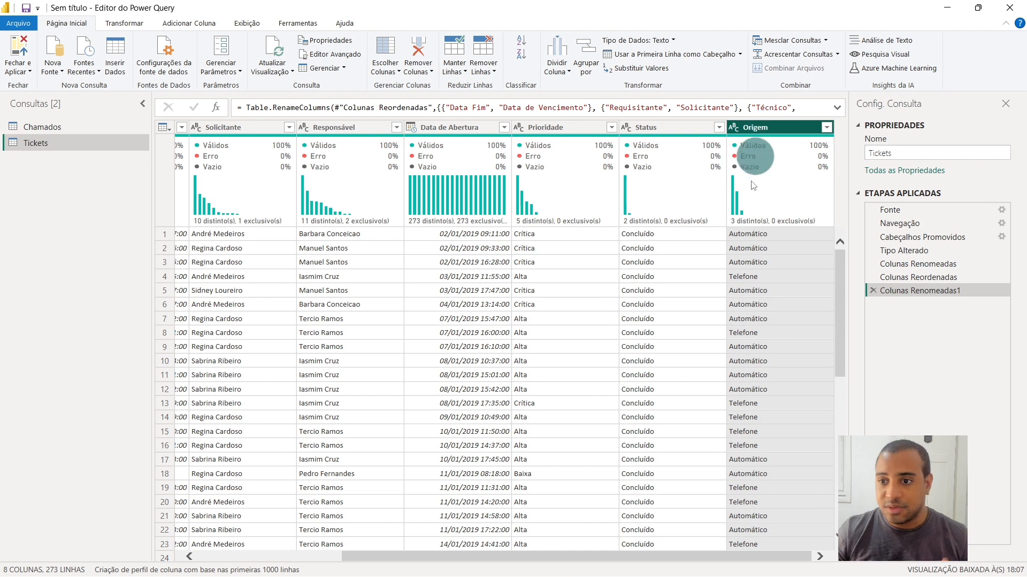
{"action": "left_click", "coordinate": [669, 307]}
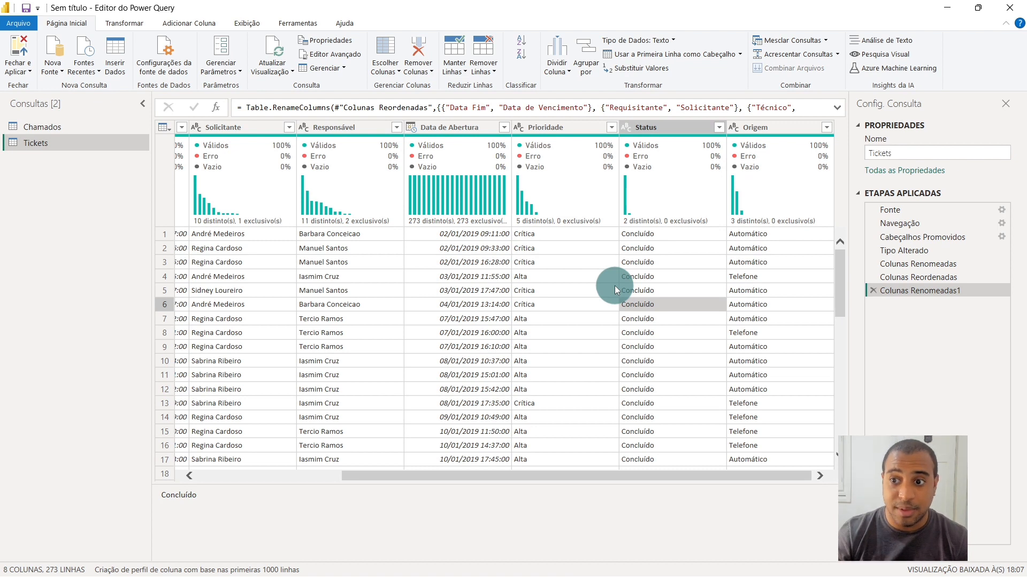
- Examine the options for appending queries and review the Chamados and Tickets queries that are to be combined
{"action": "left_click", "coordinate": [112, 175]}
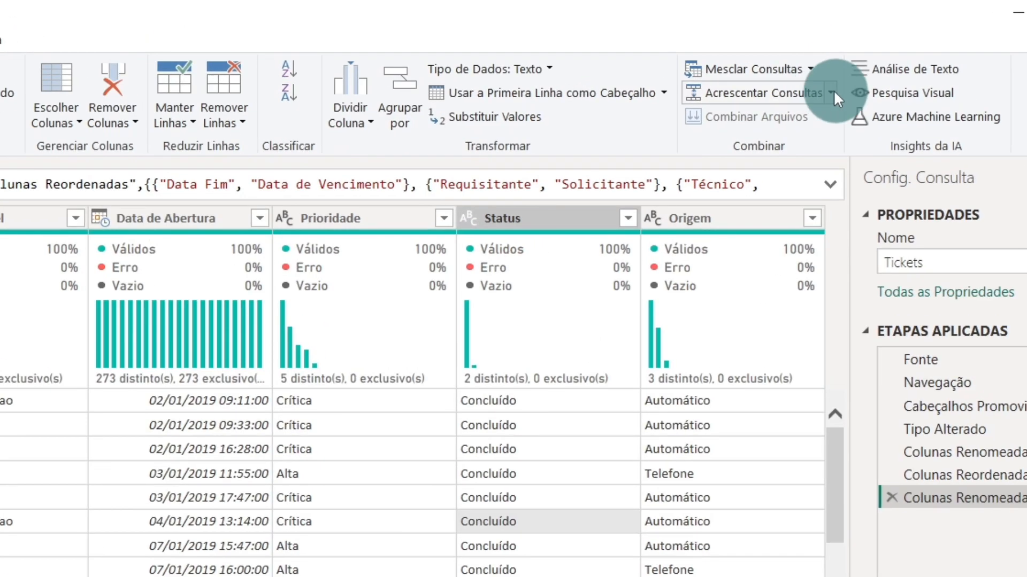
{"action": "left_click", "coordinate": [832, 92]}
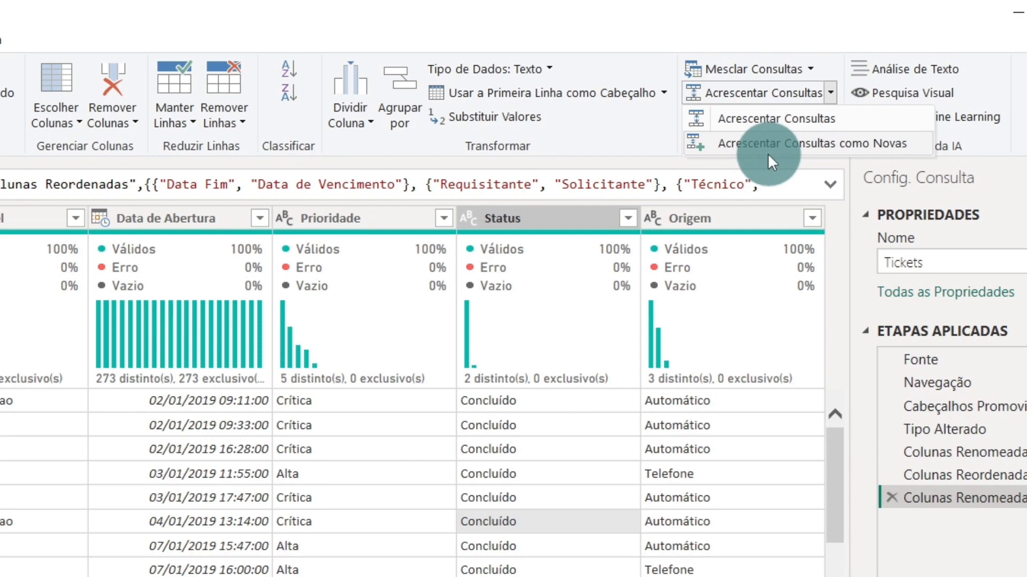
{"action": "left_click", "coordinate": [764, 120]}
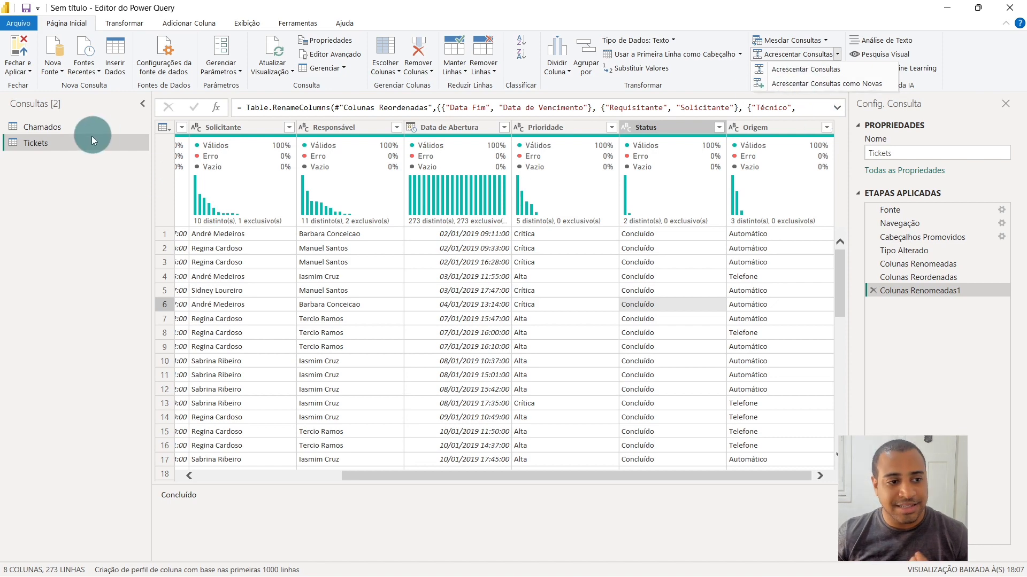
{"action": "left_click", "coordinate": [91, 140]}
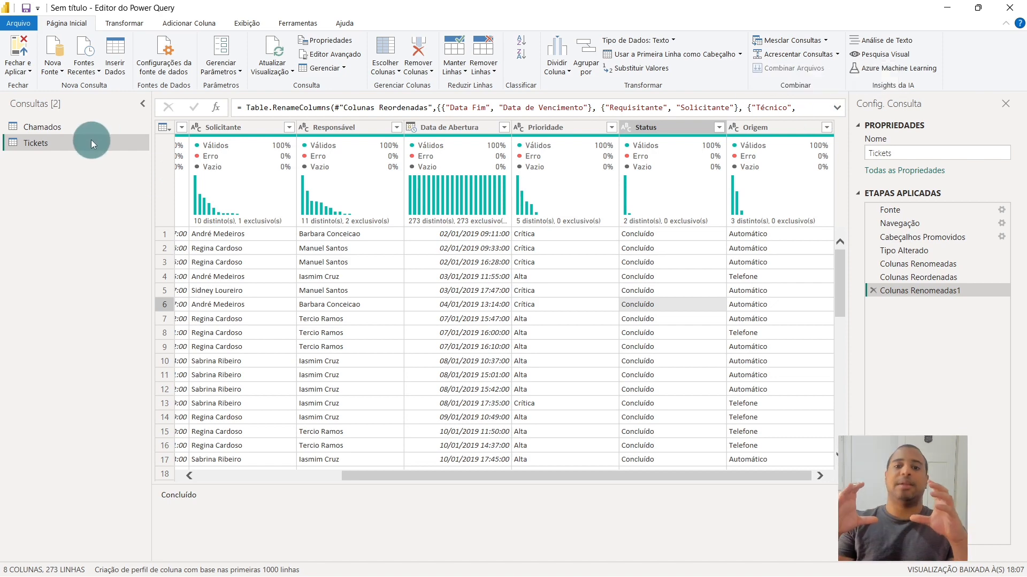
{"action": "left_click", "coordinate": [88, 125]}
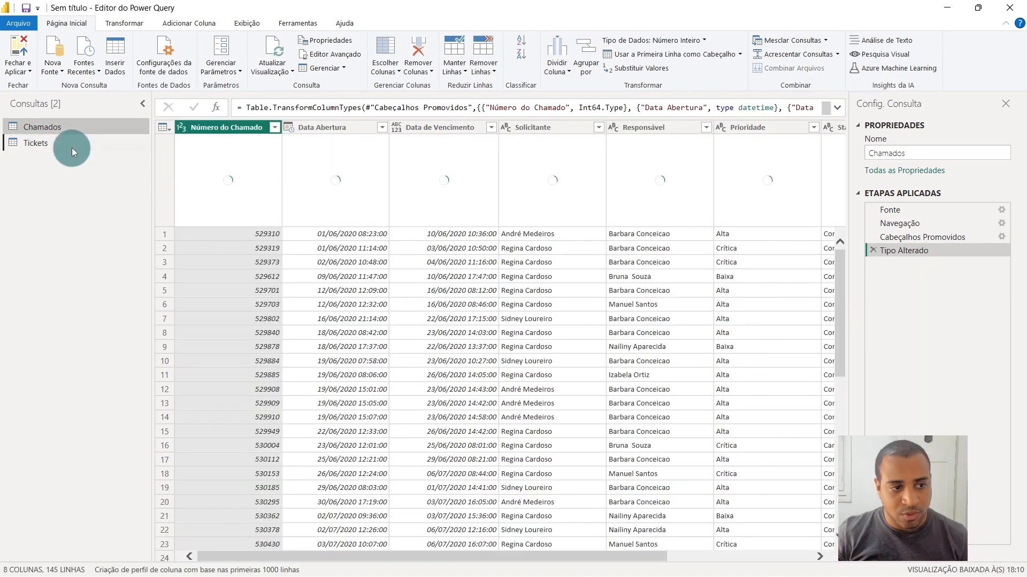
{"action": "left_click", "coordinate": [71, 148]}
{"action": "left_click", "coordinate": [76, 130]}
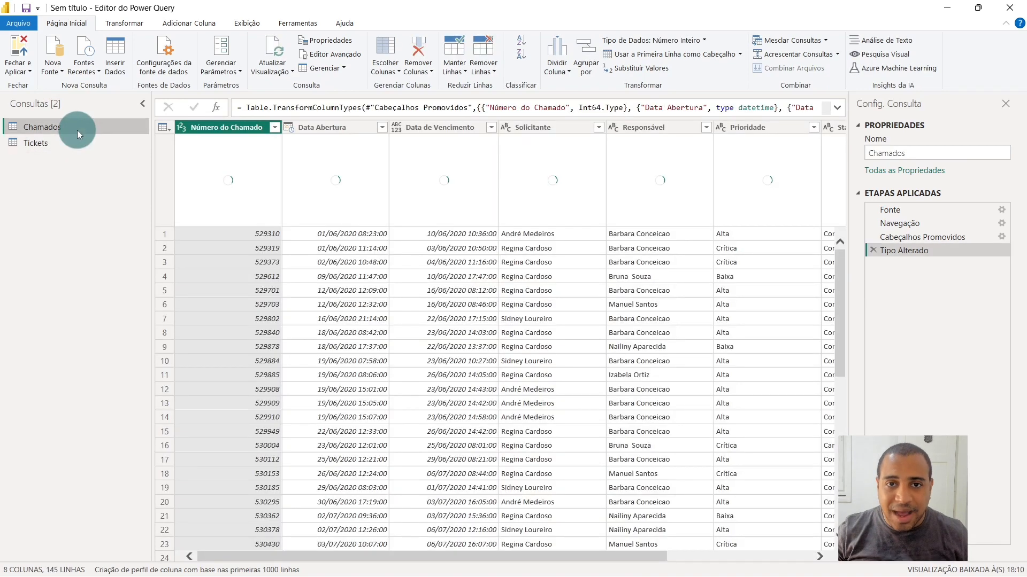
{"action": "left_click", "coordinate": [74, 139]}
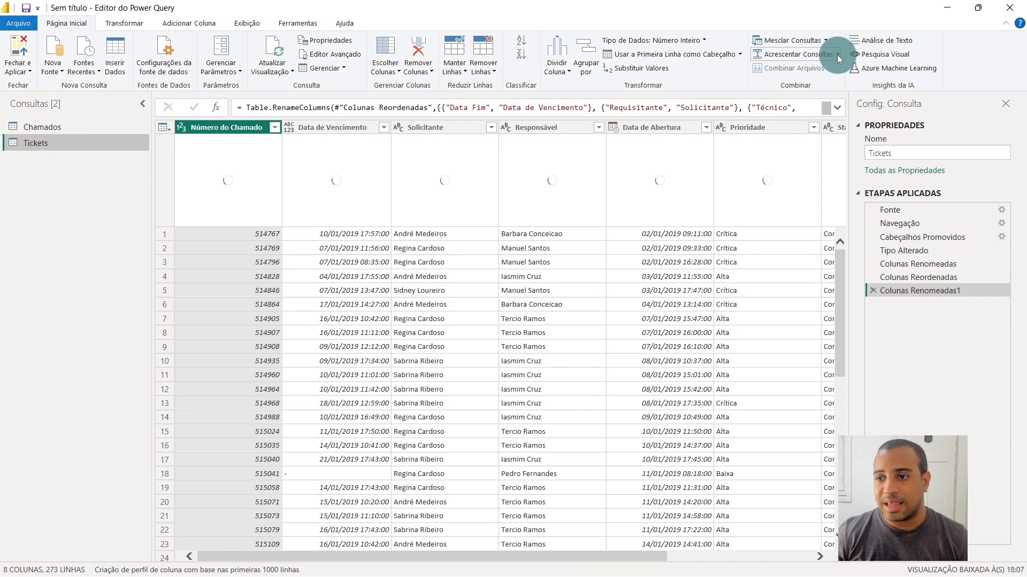
- Append the queries as a new query, with Tickets as the first table and Chamados as the second
{"action": "left_click", "coordinate": [836, 54]}
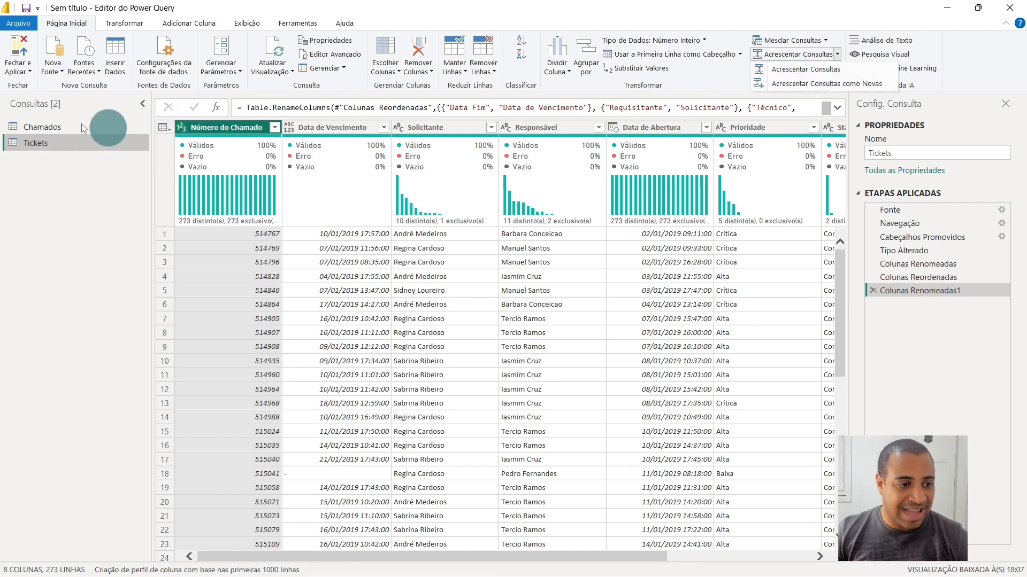
{"action": "left_click", "coordinate": [21, 154]}
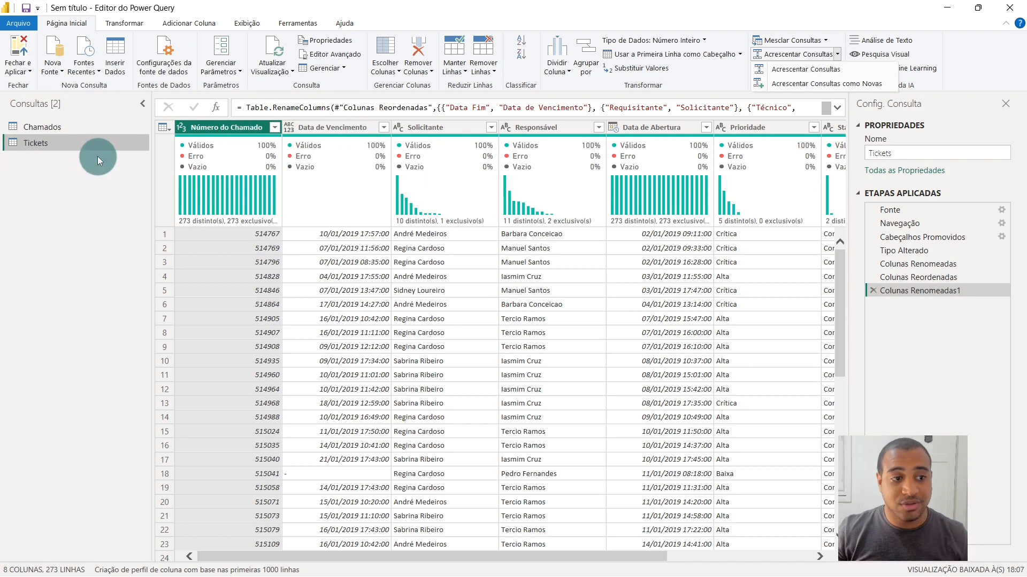
{"action": "left_click", "coordinate": [833, 84]}
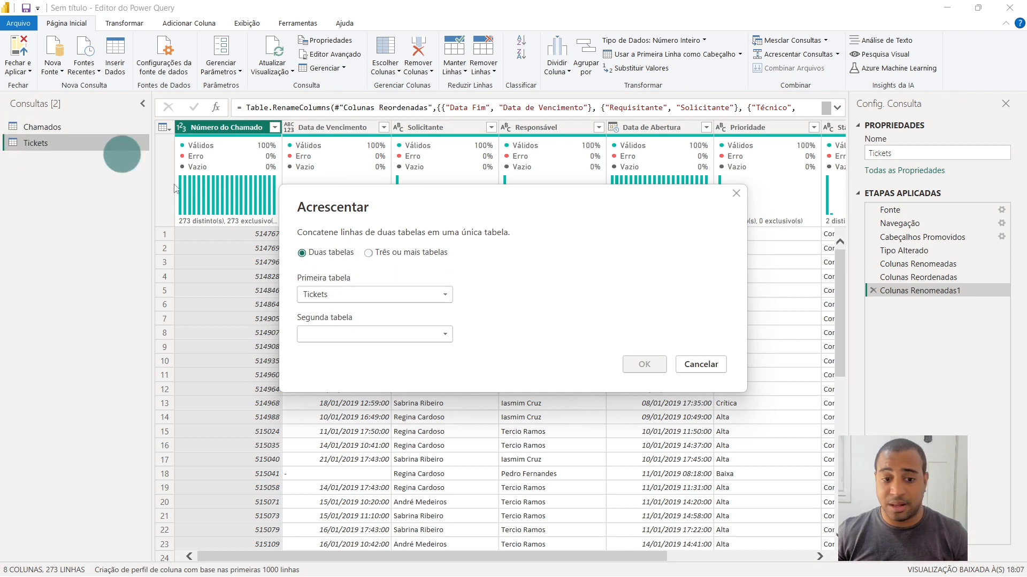
{"action": "left_click", "coordinate": [352, 338]}
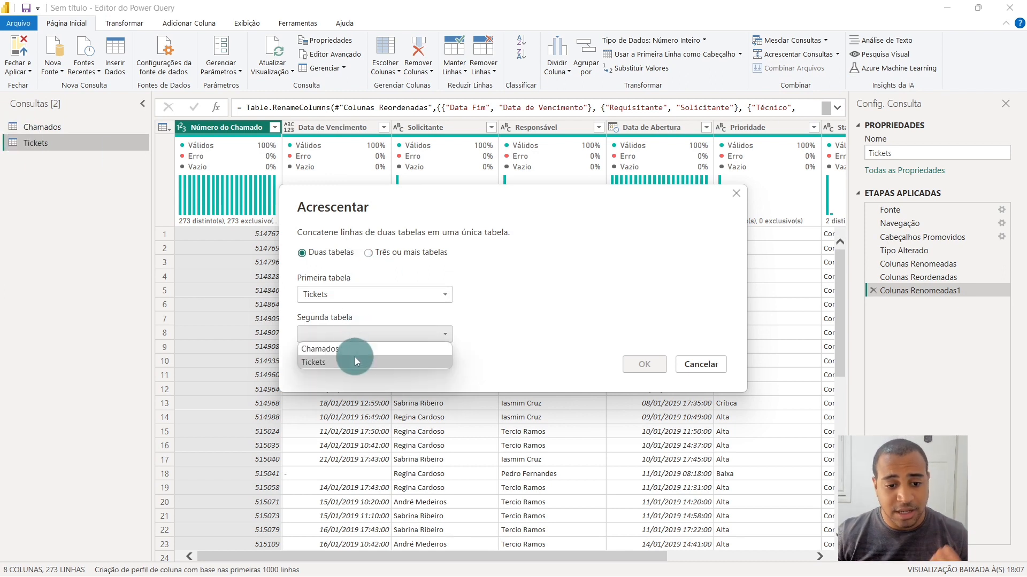
{"action": "left_click", "coordinate": [367, 347]}
{"action": "left_click", "coordinate": [641, 365]}
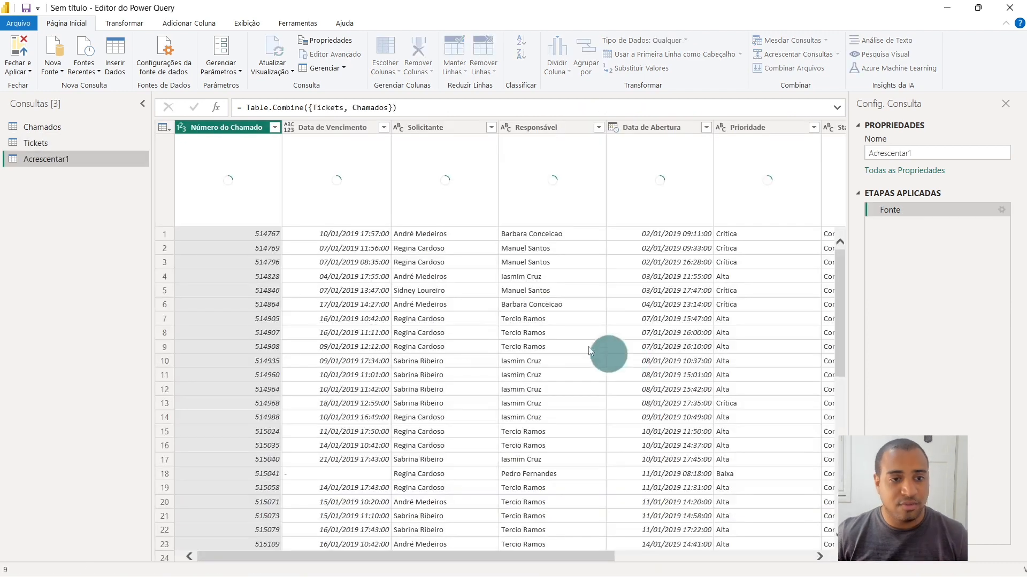
- Examine the columns of the new appended query one by one, from Número do Chamado to the last column
{"action": "left_click", "coordinate": [321, 250]}
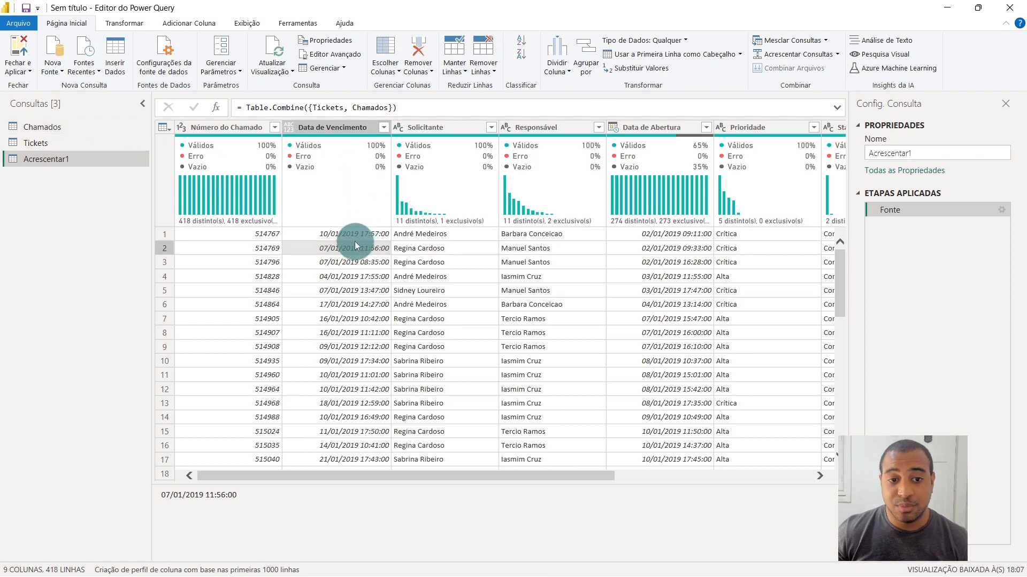
{"action": "left_click", "coordinate": [246, 127]}
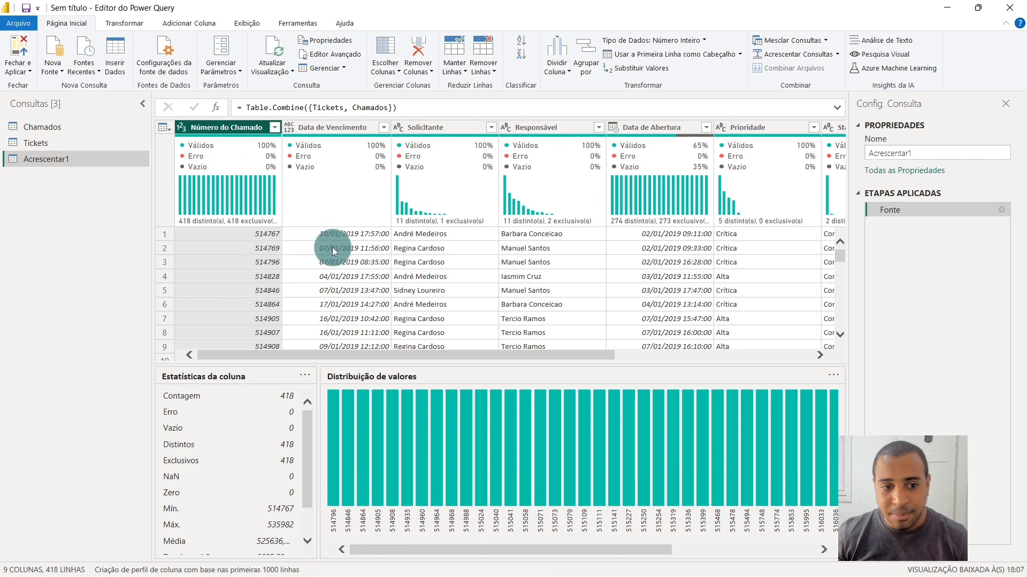
{"action": "left_click", "coordinate": [332, 247]}
{"action": "left_click", "coordinate": [243, 127]}
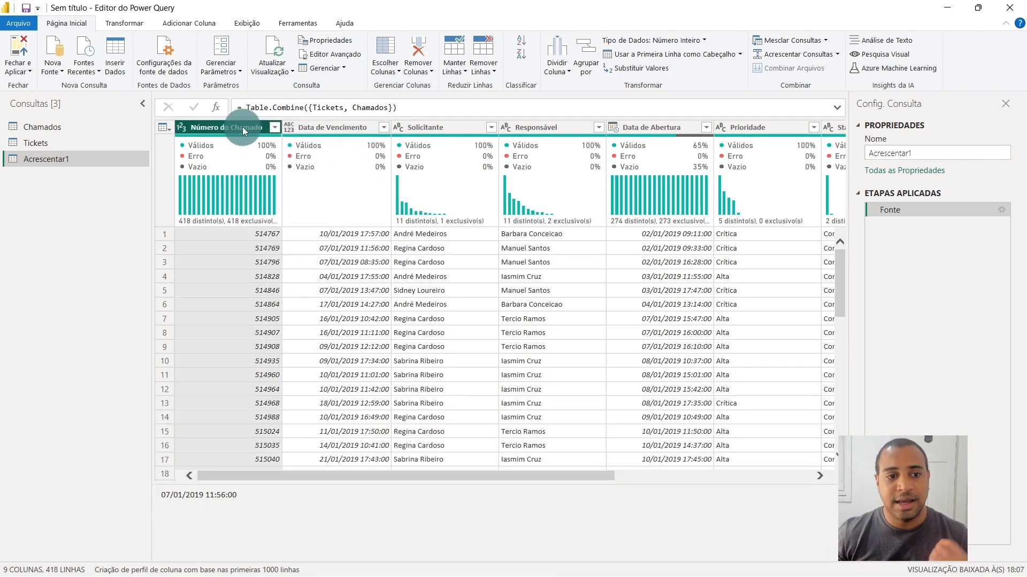
{"action": "left_click", "coordinate": [326, 262]}
{"action": "left_click", "coordinate": [339, 126]}
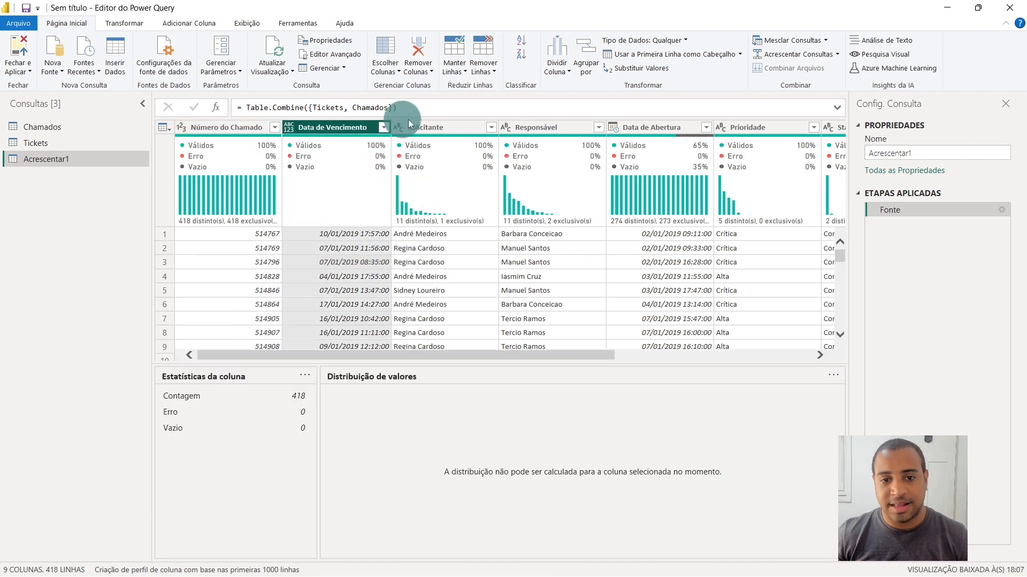
{"action": "left_click", "coordinate": [464, 260]}
{"action": "key", "text": "Right"}
{"action": "key", "text": "Right"}
{"action": "key", "text": "Right"}
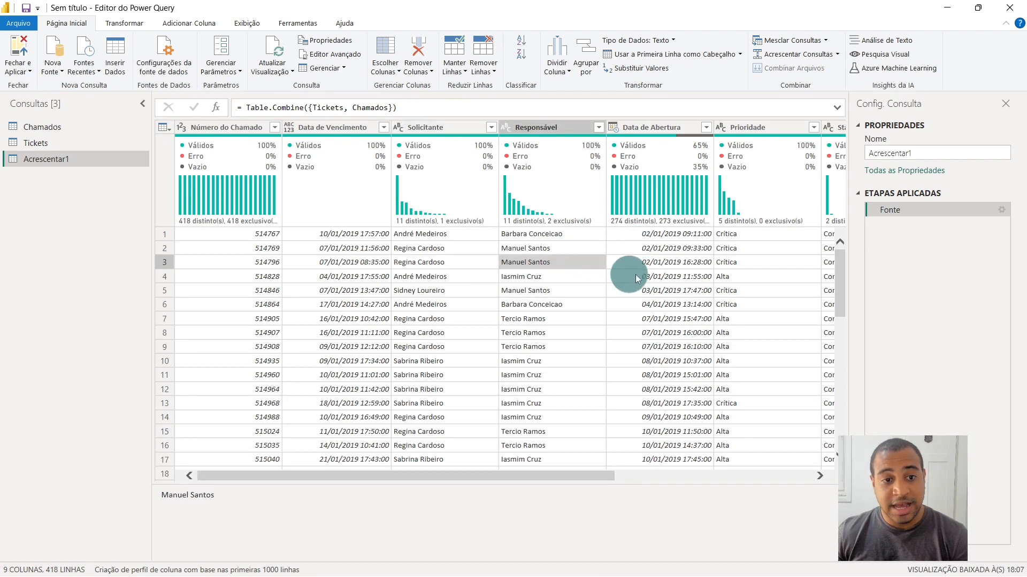
{"action": "key", "text": "Right"}
{"action": "key", "text": "Right"}
{"action": "key", "text": "Right"}
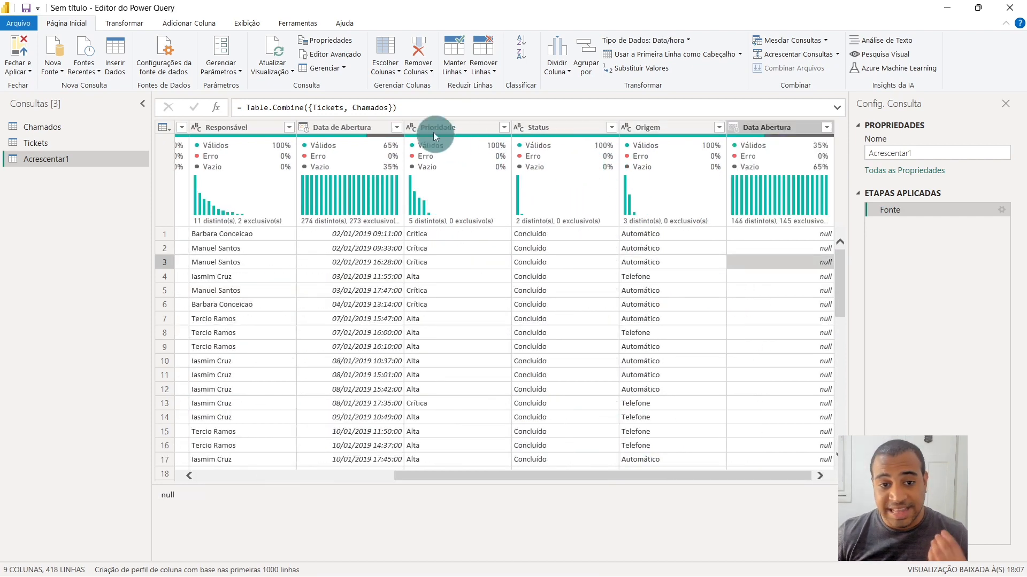
- Compare the Data de Abertura and Data Abertura columns of the appended query for empty values
{"action": "left_click", "coordinate": [345, 127]}
{"action": "left_click", "coordinate": [785, 128]}
{"action": "left_click", "coordinate": [789, 266]}
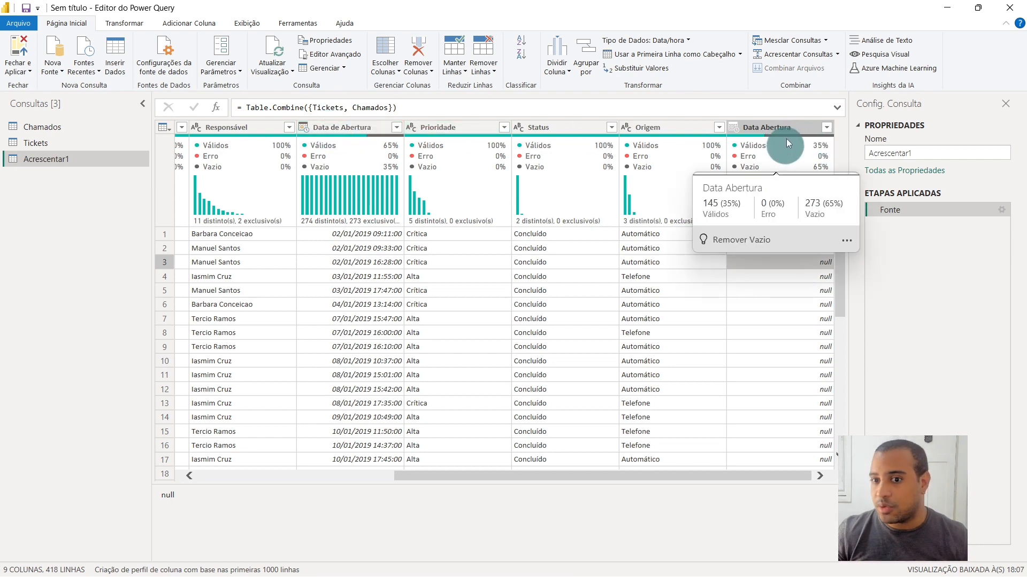
{"action": "left_click", "coordinate": [774, 126]}
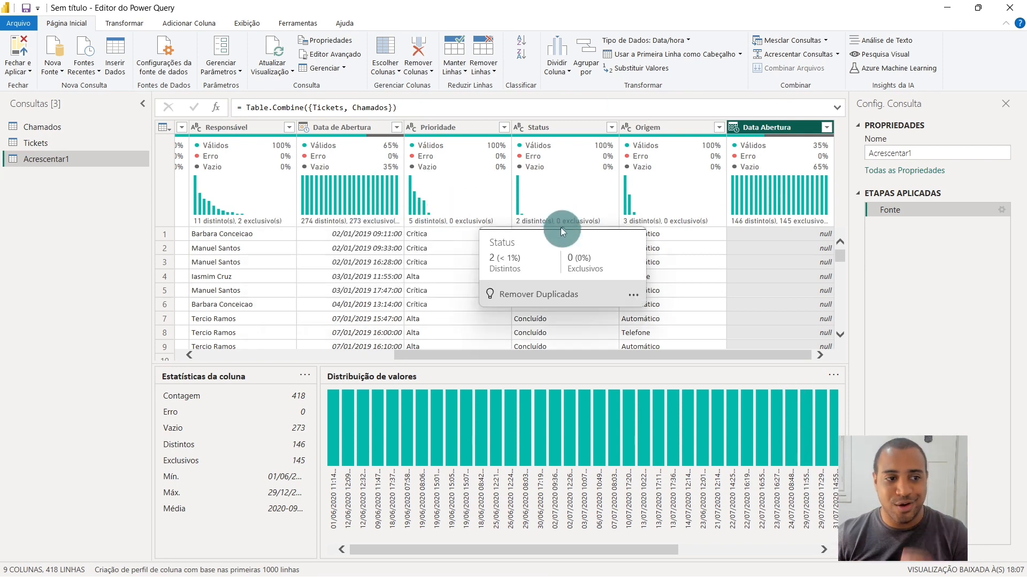
- Rename the Data de Abertura column of the Tickets query as Data Abertura
{"action": "left_click", "coordinate": [73, 140]}
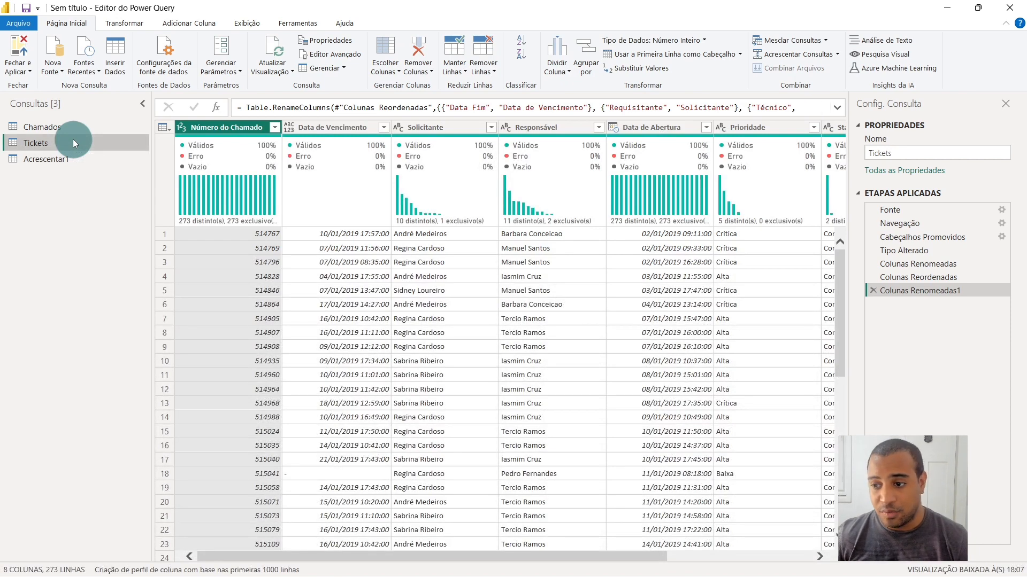
{"action": "left_click", "coordinate": [689, 234]}
{"action": "left_click", "coordinate": [646, 127]}
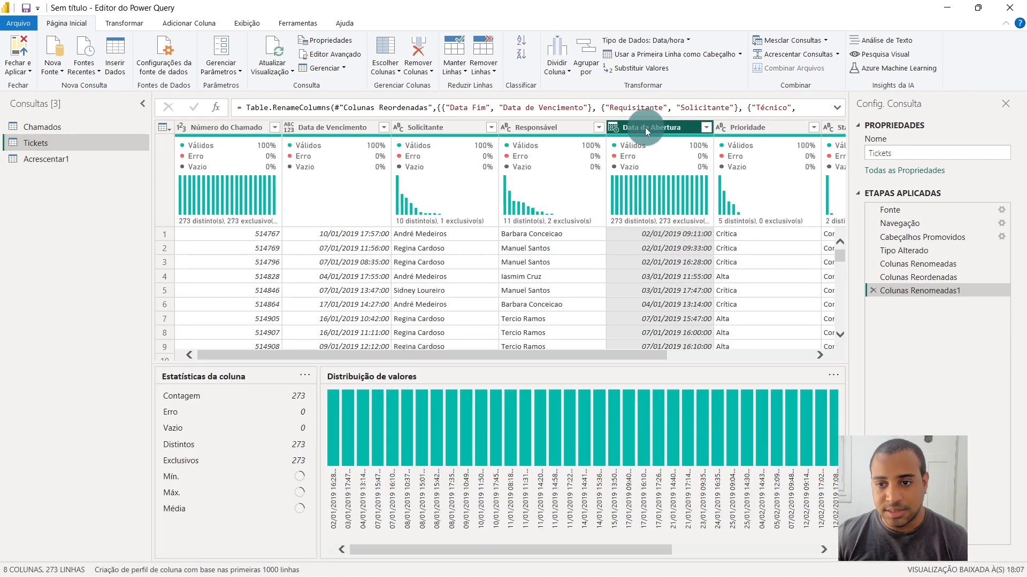
{"action": "double_click", "coordinate": [646, 128]}
{"action": "key", "text": "BackSpace"}
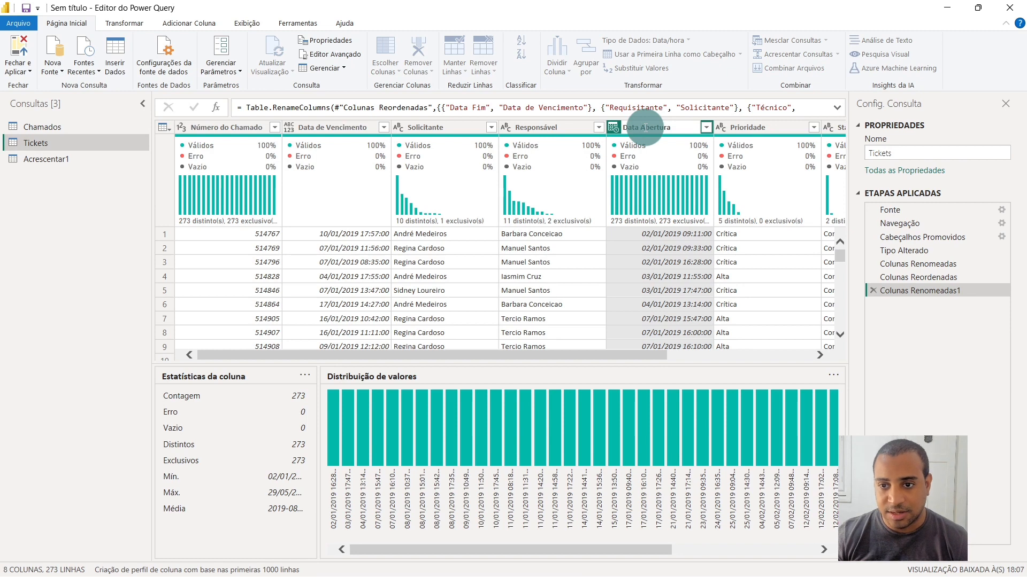
{"action": "key", "text": "Return"}
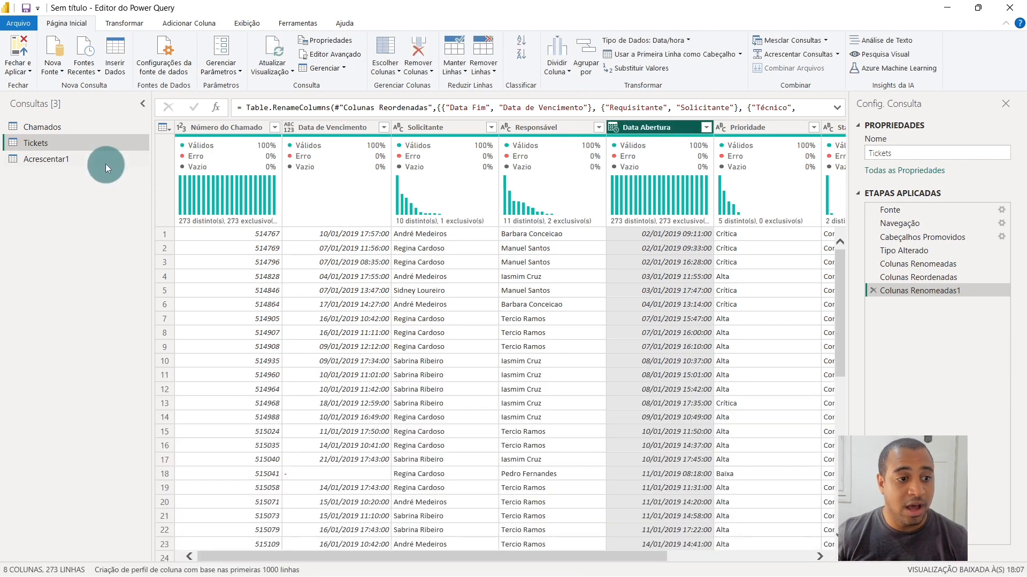
- Check the Data Abertura column and the other columns of the Acrescentar1 query after the rename in Tickets
{"action": "left_click", "coordinate": [104, 160]}
{"action": "left_click", "coordinate": [746, 303]}
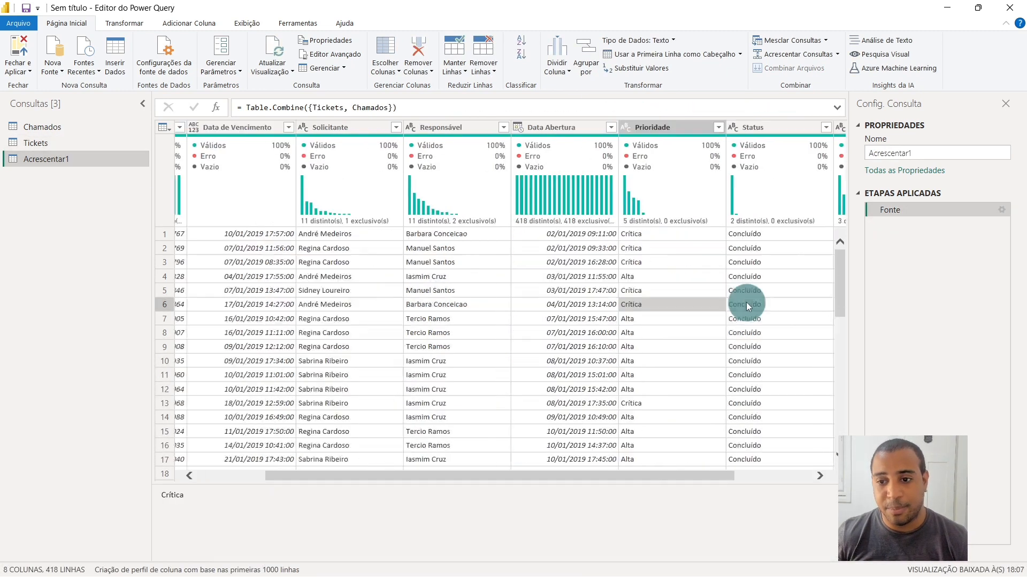
{"action": "left_click", "coordinate": [470, 127]}
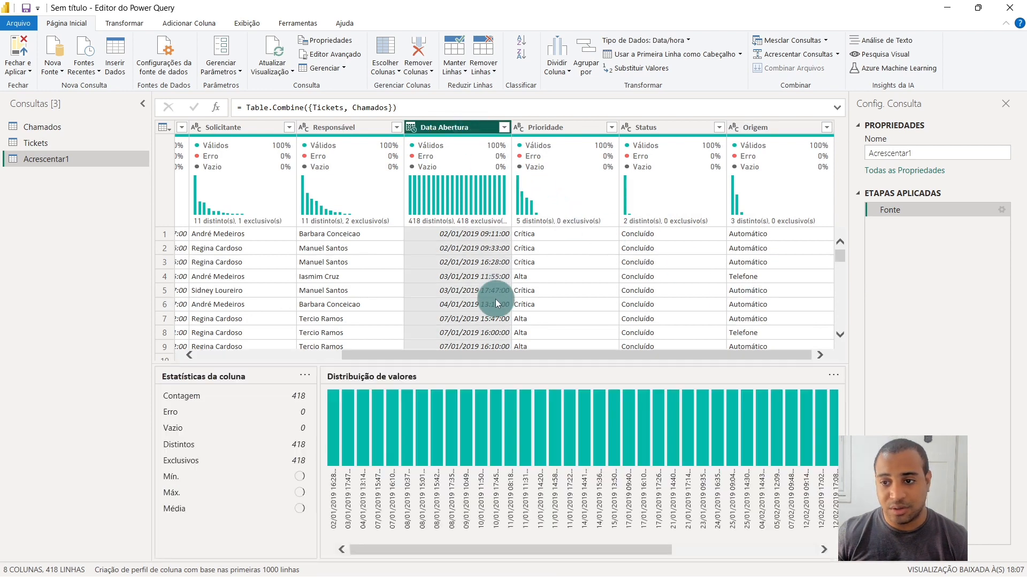
{"action": "left_click", "coordinate": [797, 261]}
{"action": "key", "text": "Left"}
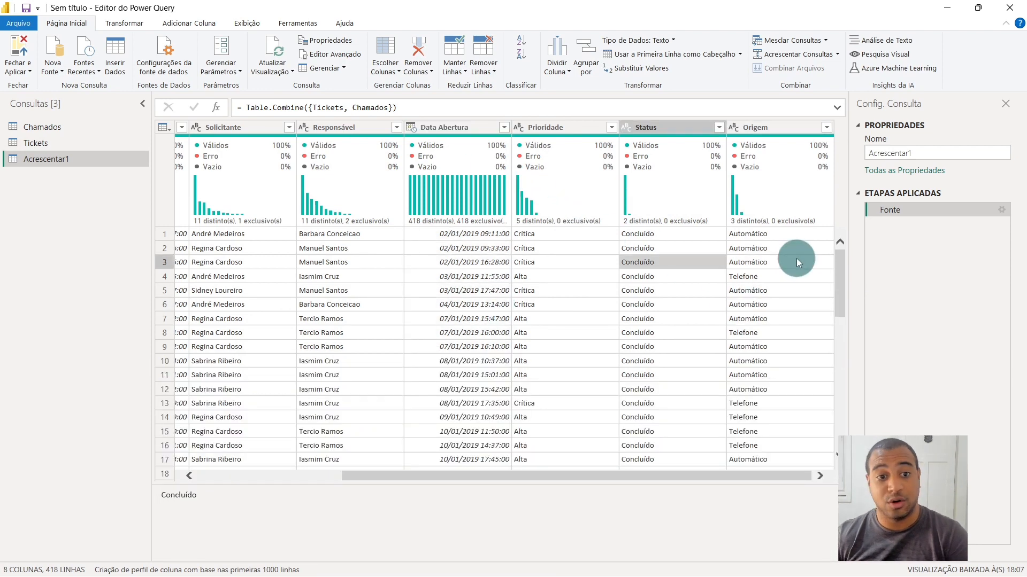
{"action": "key", "text": "Left"}
{"action": "key", "text": "Left"}
{"action": "key", "text": "Left"}
{"action": "key", "text": "Left"}
{"action": "key", "text": "Left"}
{"action": "key", "text": "Left"}
{"action": "key", "text": "Left"}
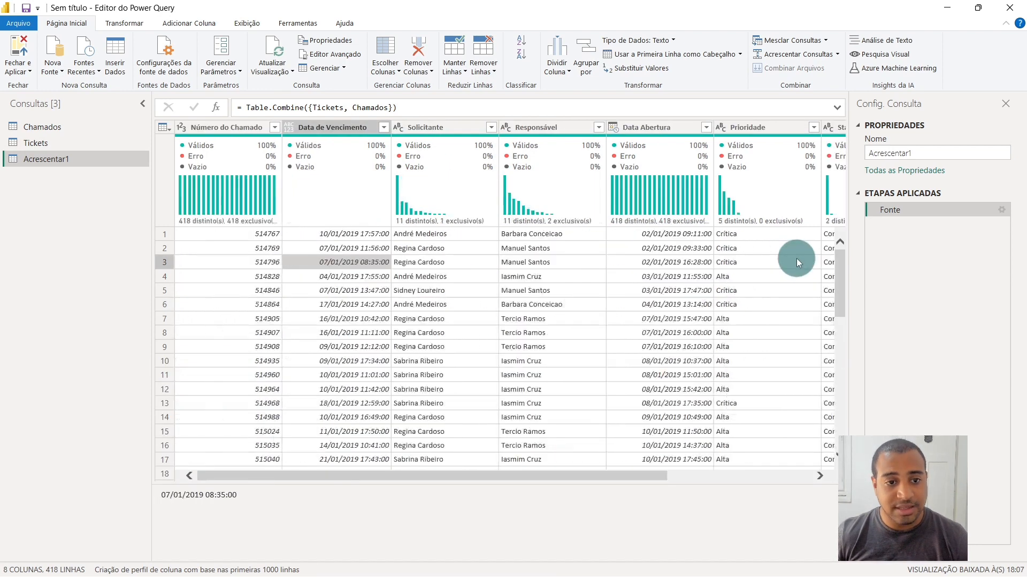